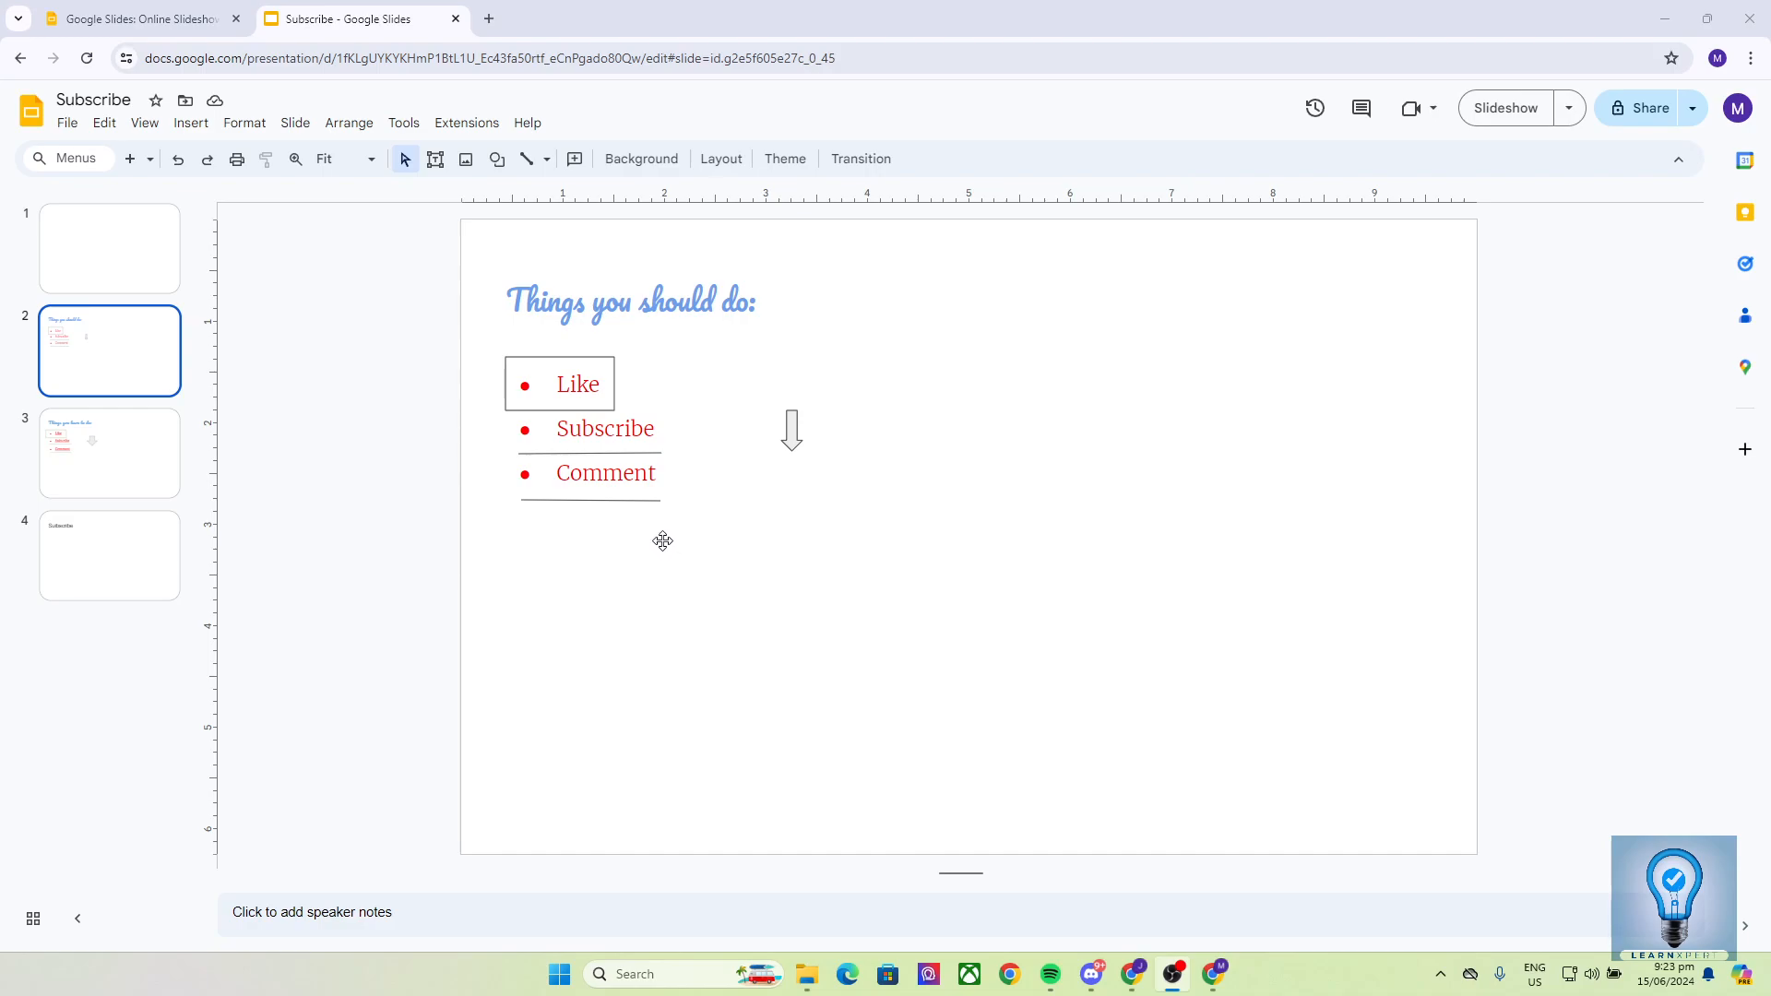
- Select the title, the bulleted list and the line under Comment in turn, ending on the title box
click(699, 318)
click(440, 450)
click(781, 434)
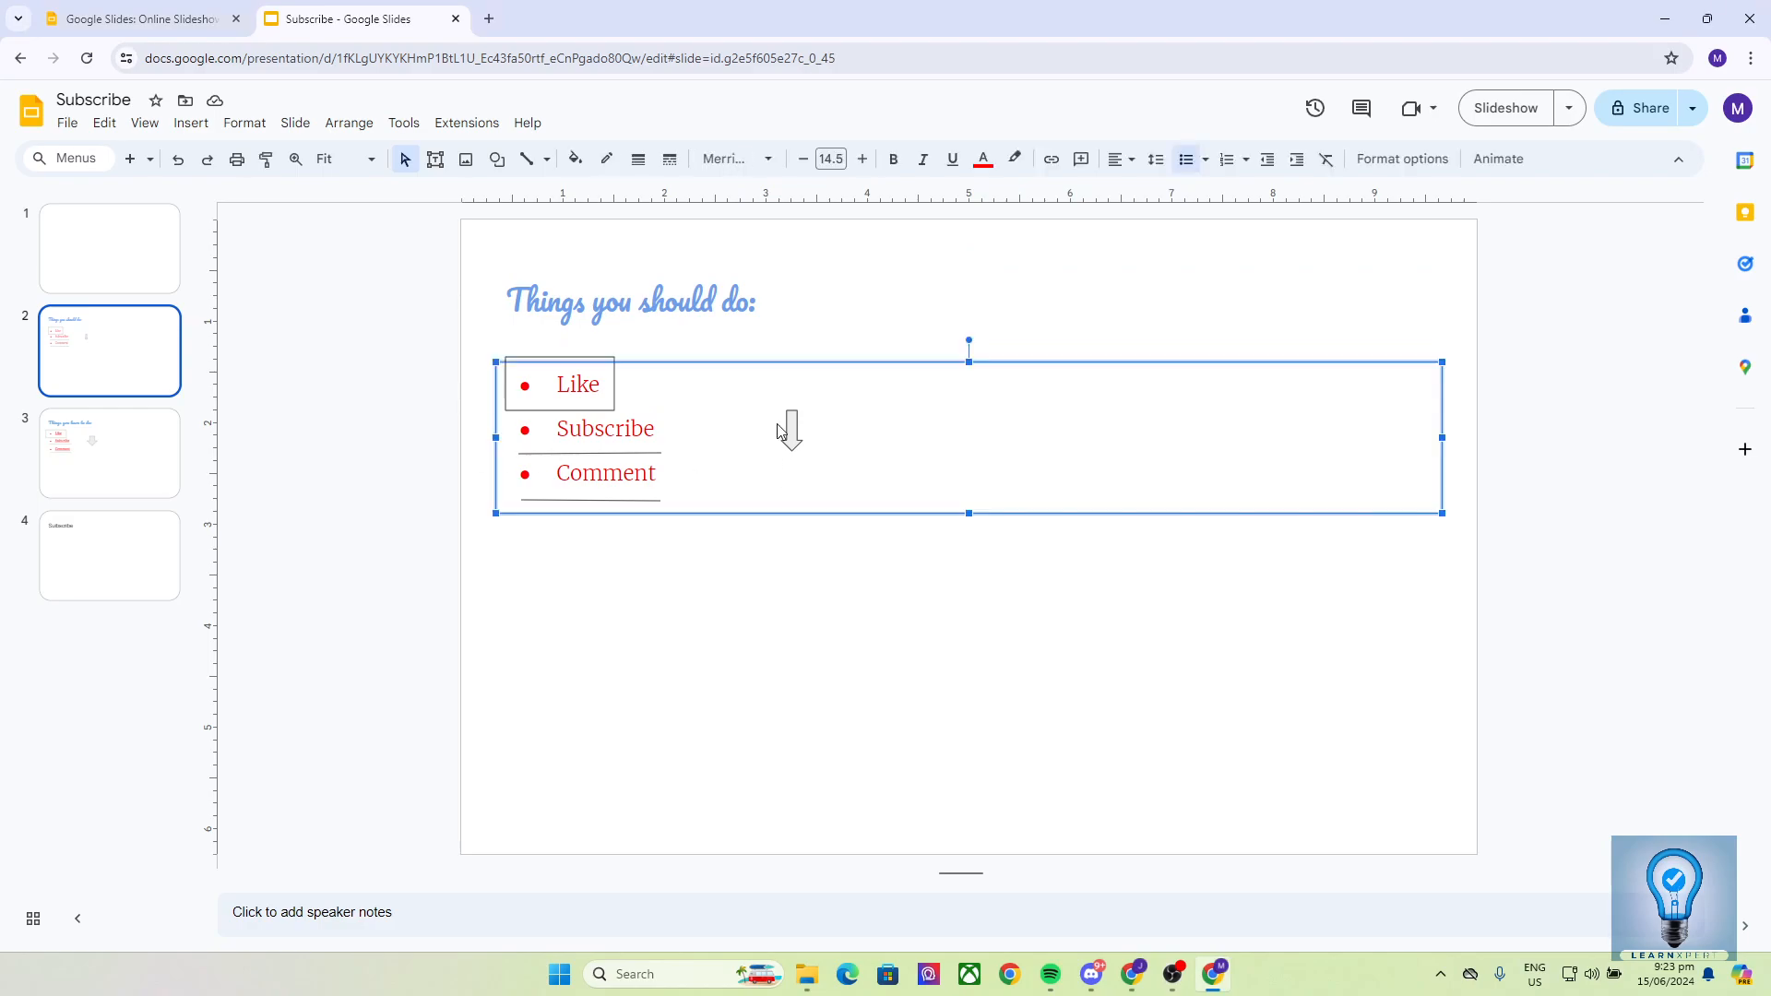
click(612, 501)
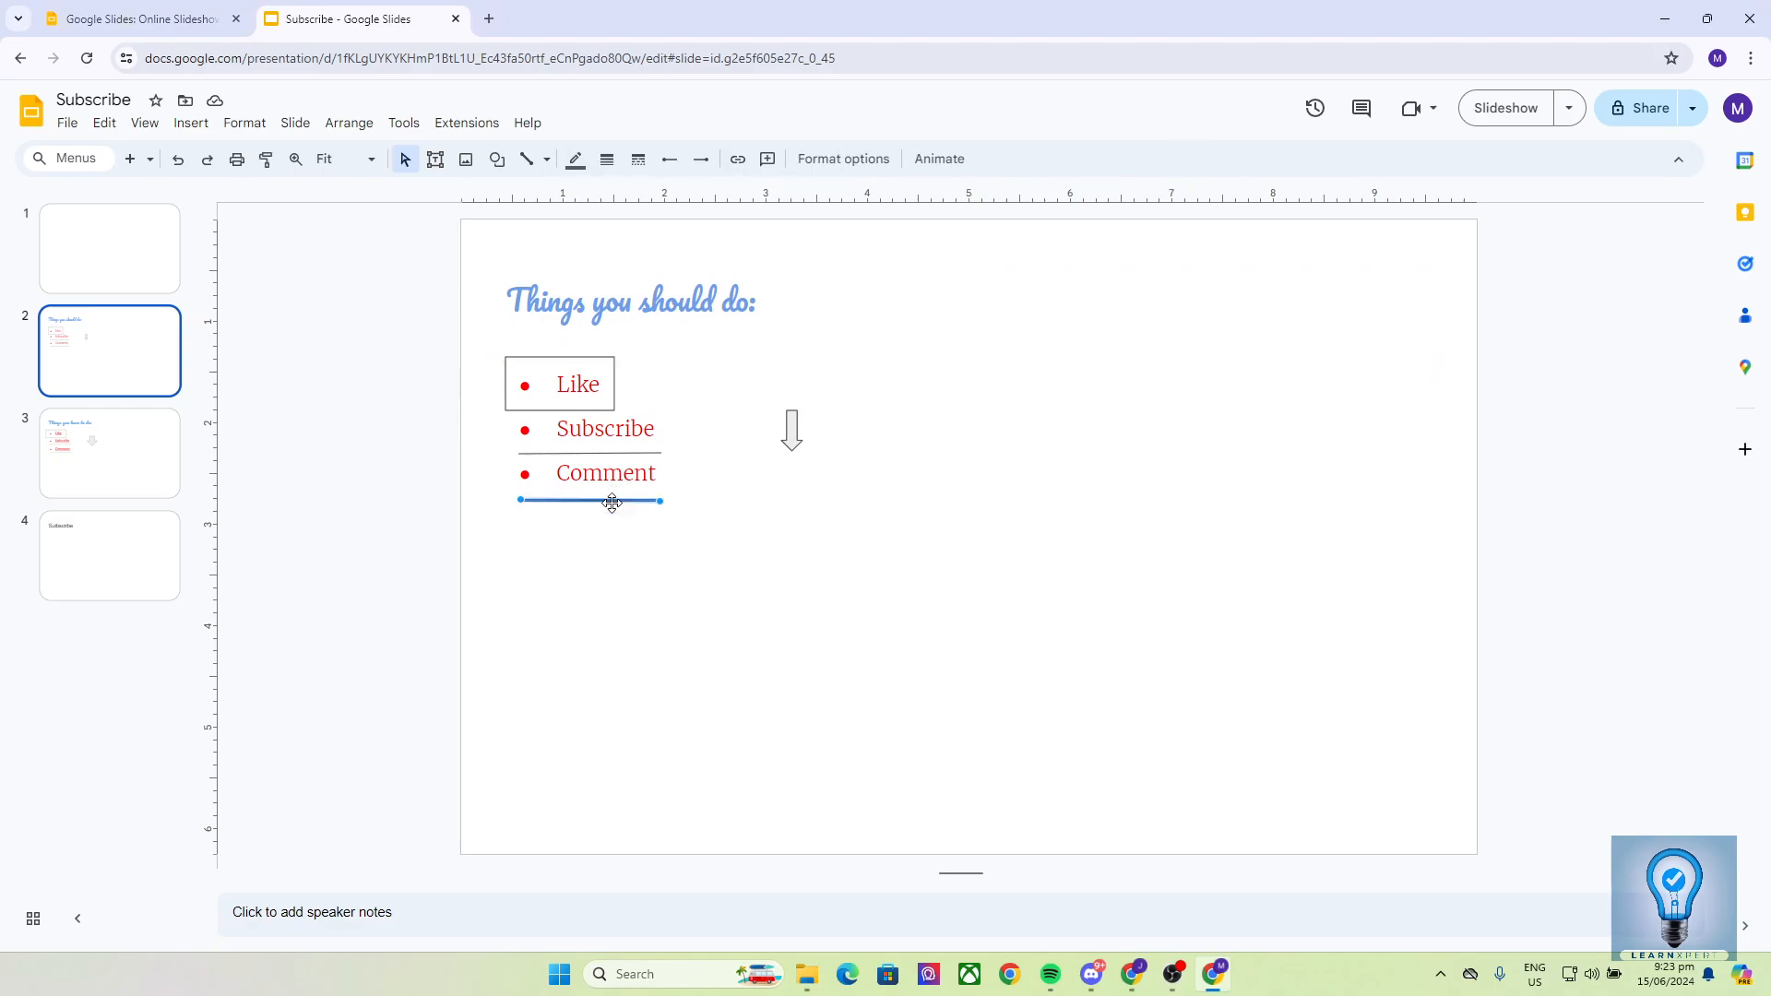
click(366, 510)
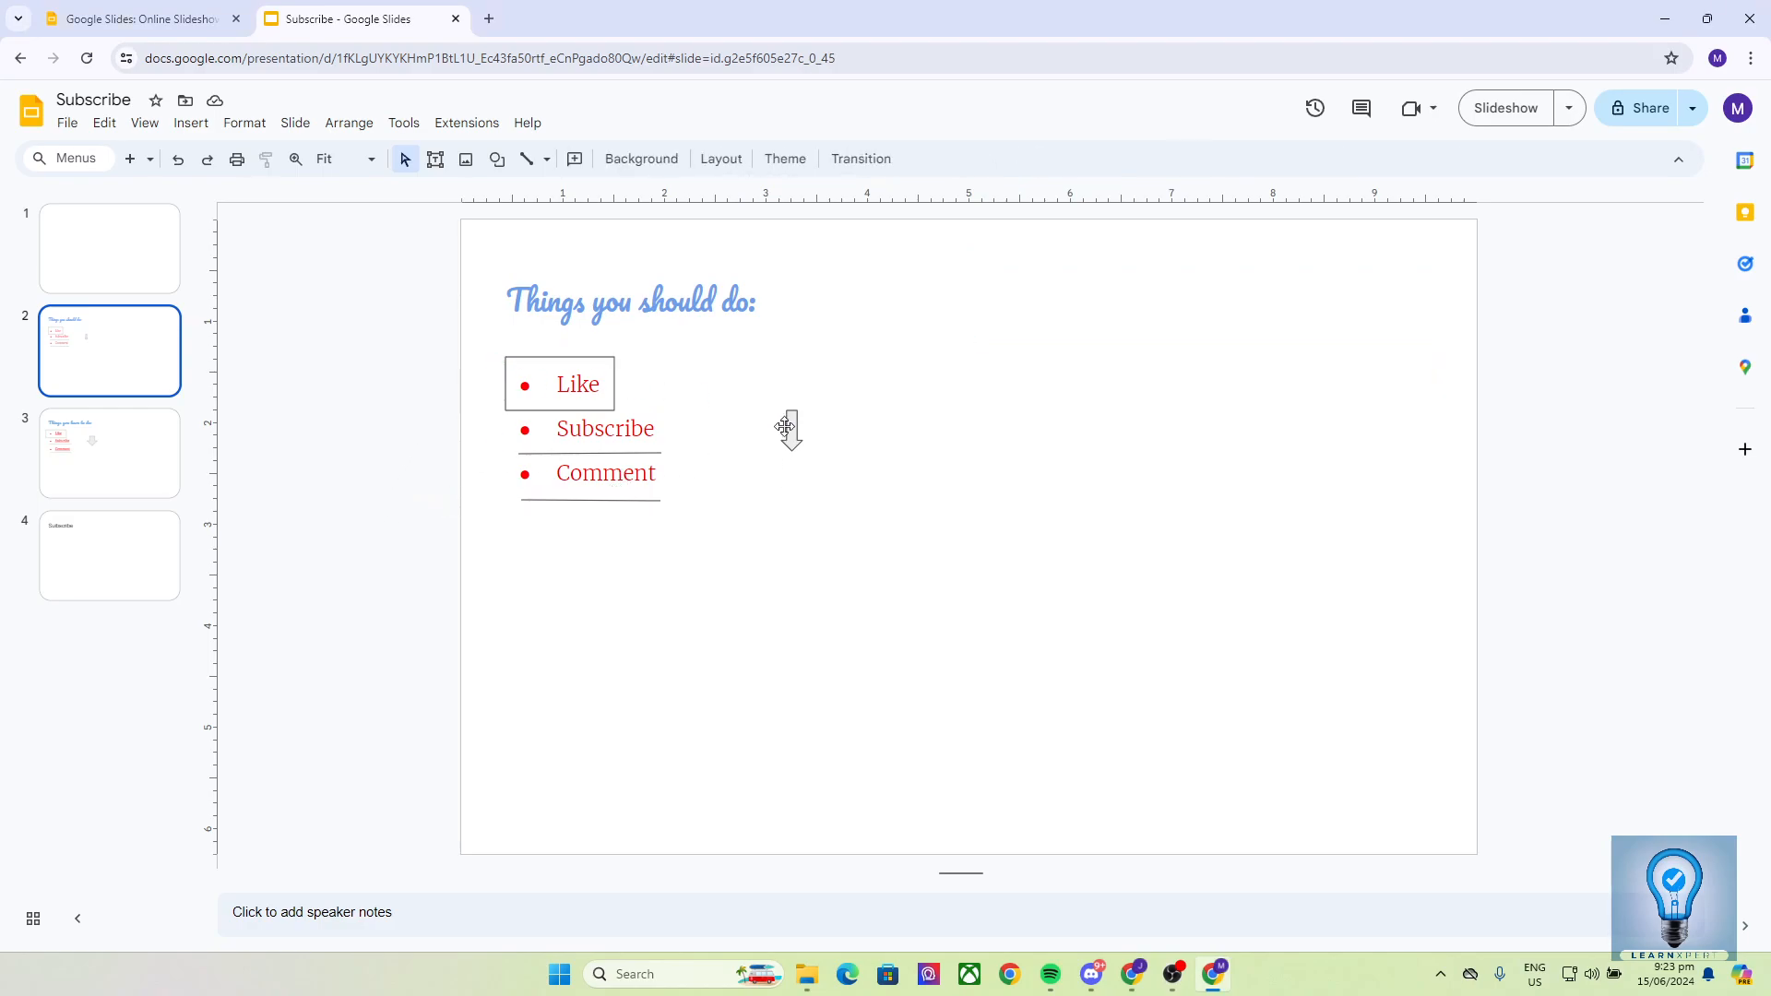
click(841, 312)
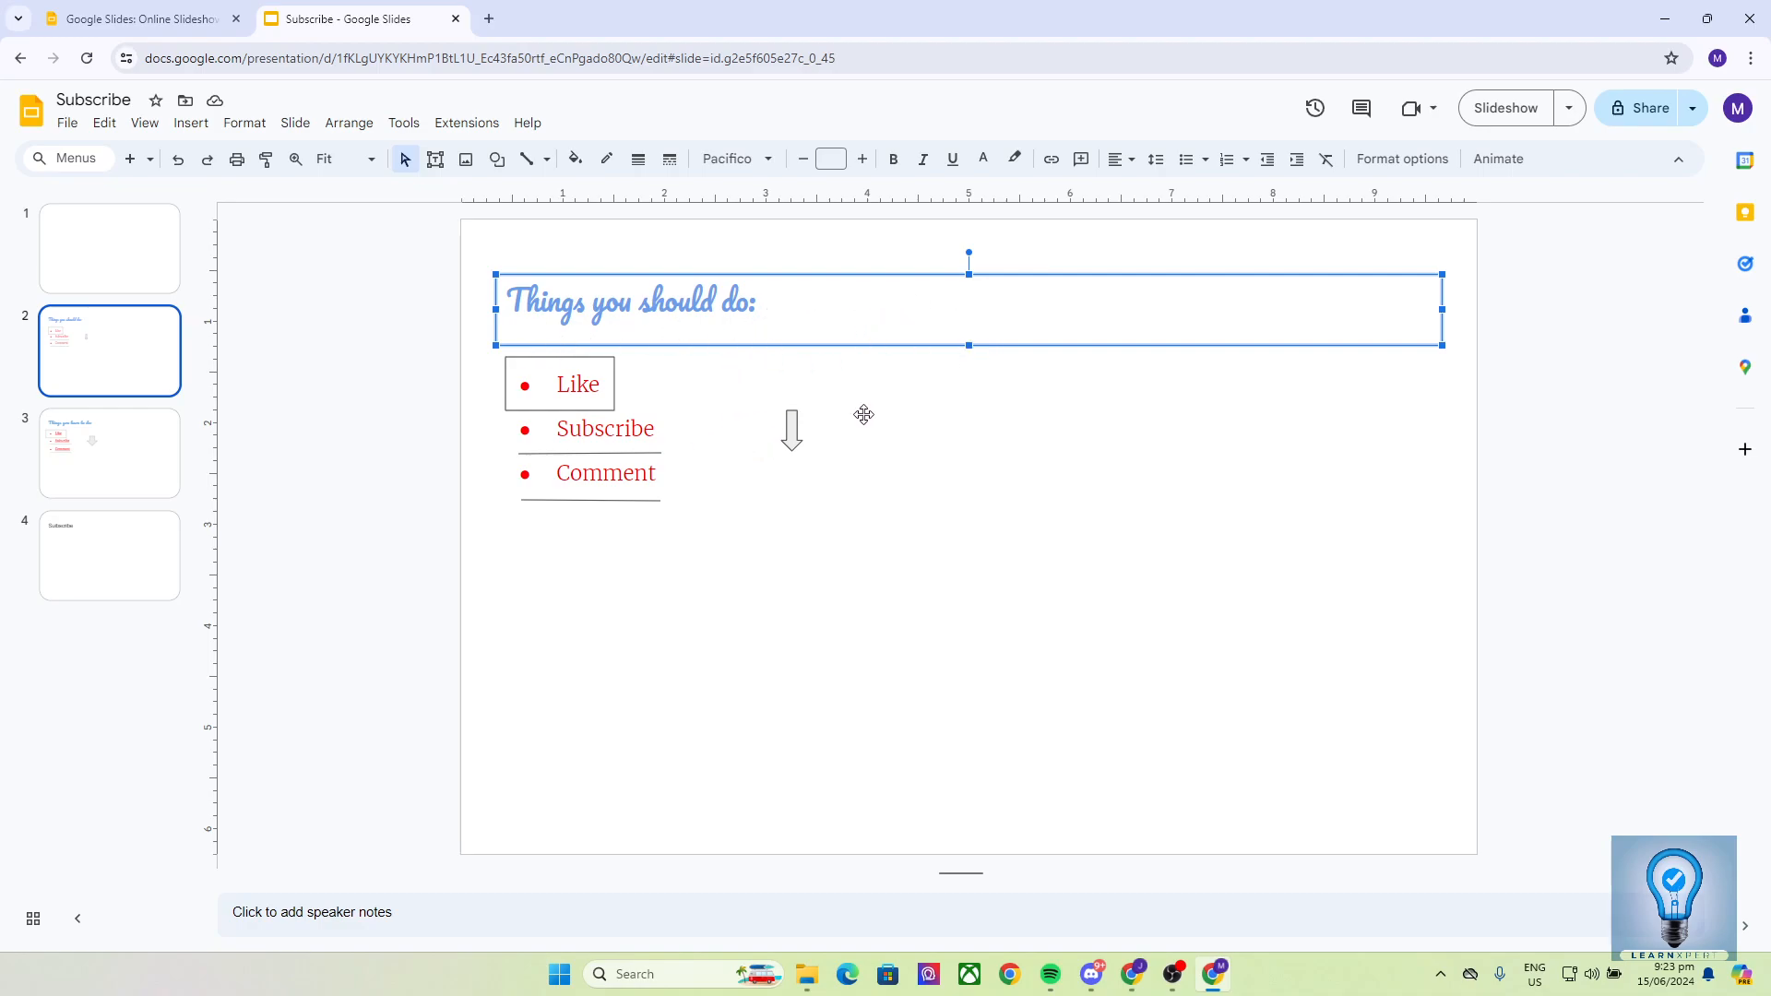
- Enlarge the down-arrow shape by dragging its bottom-right handle outward
click(792, 430)
drag(802, 451, 974, 572)
click(452, 400)
- Reselect the 'Things you should do:' title box and bring up the Format menu
click(612, 298)
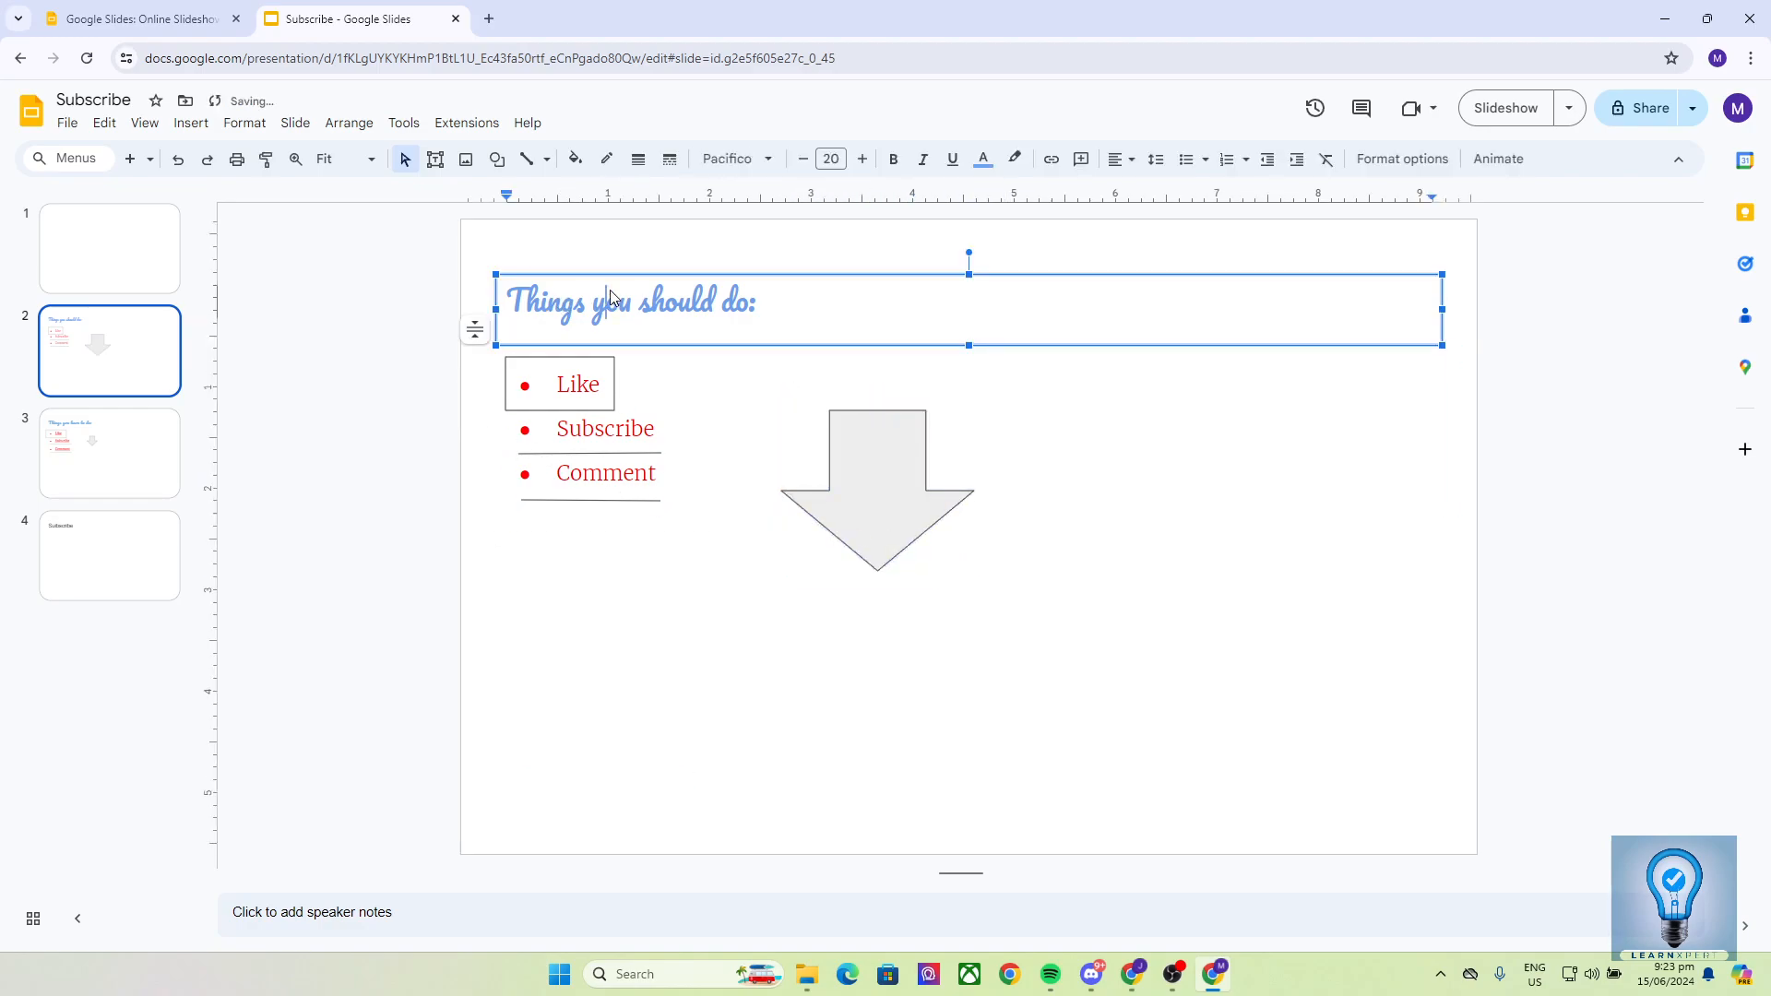
click(924, 328)
click(689, 402)
click(880, 309)
click(878, 457)
click(850, 322)
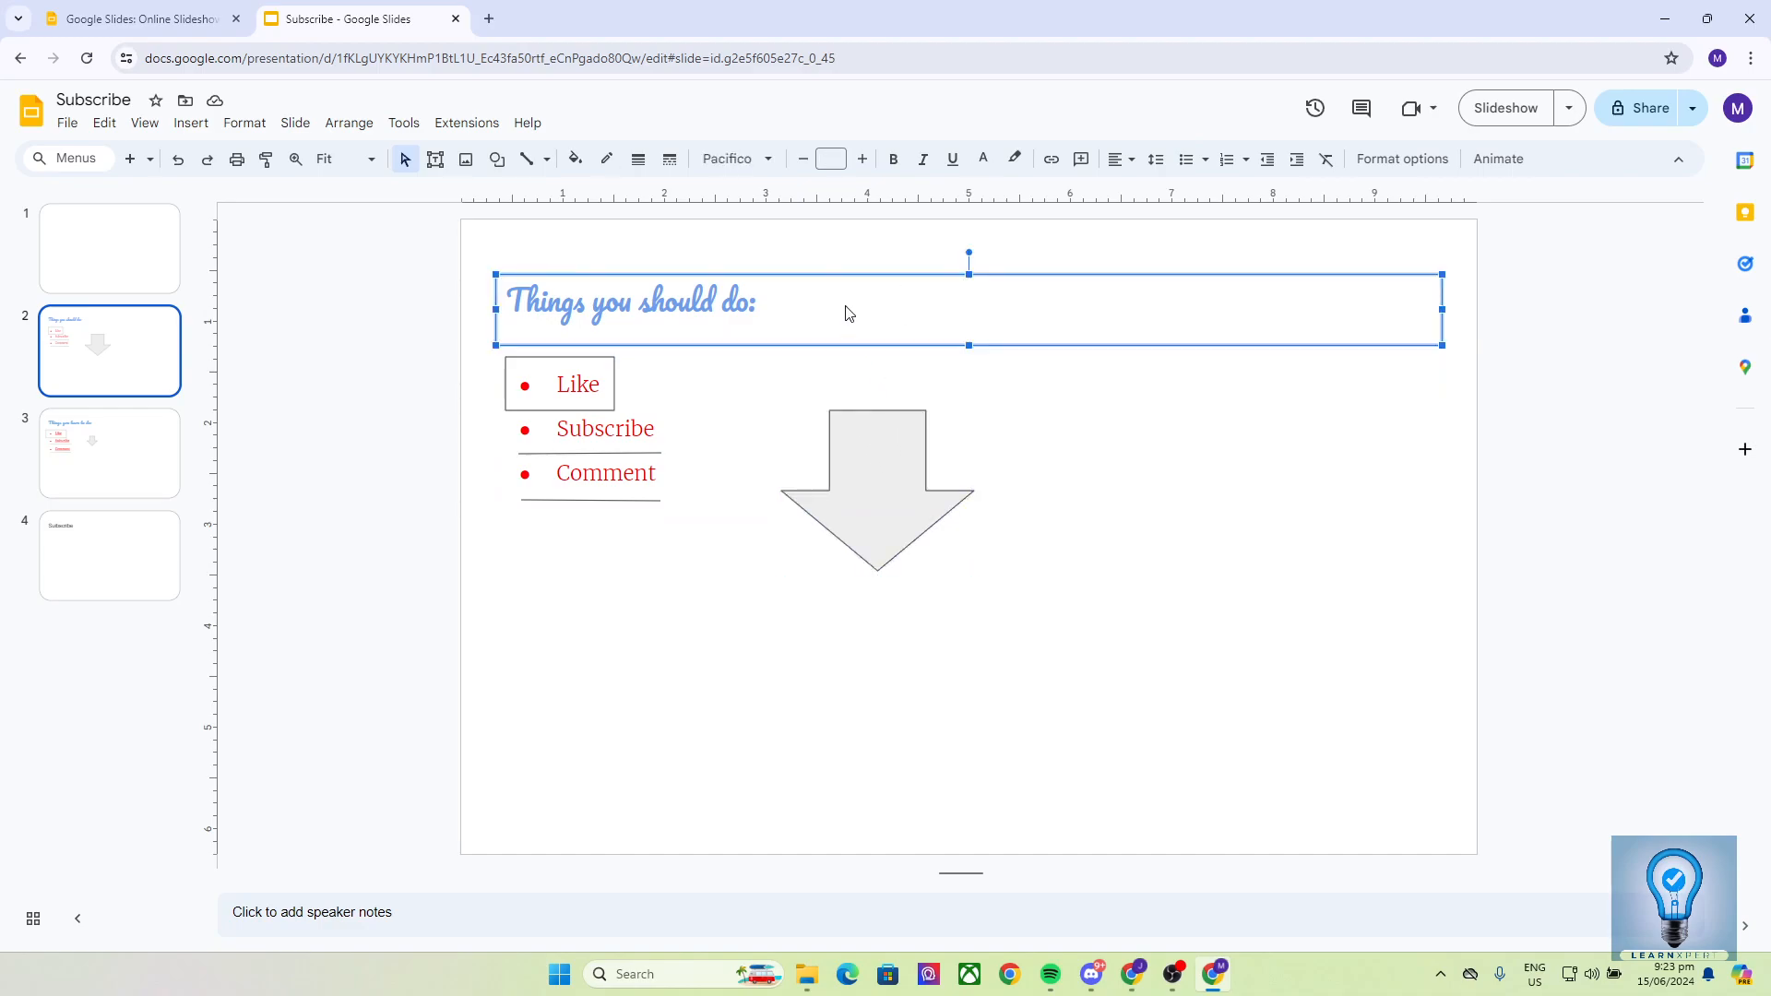
click(352, 328)
click(799, 318)
click(246, 124)
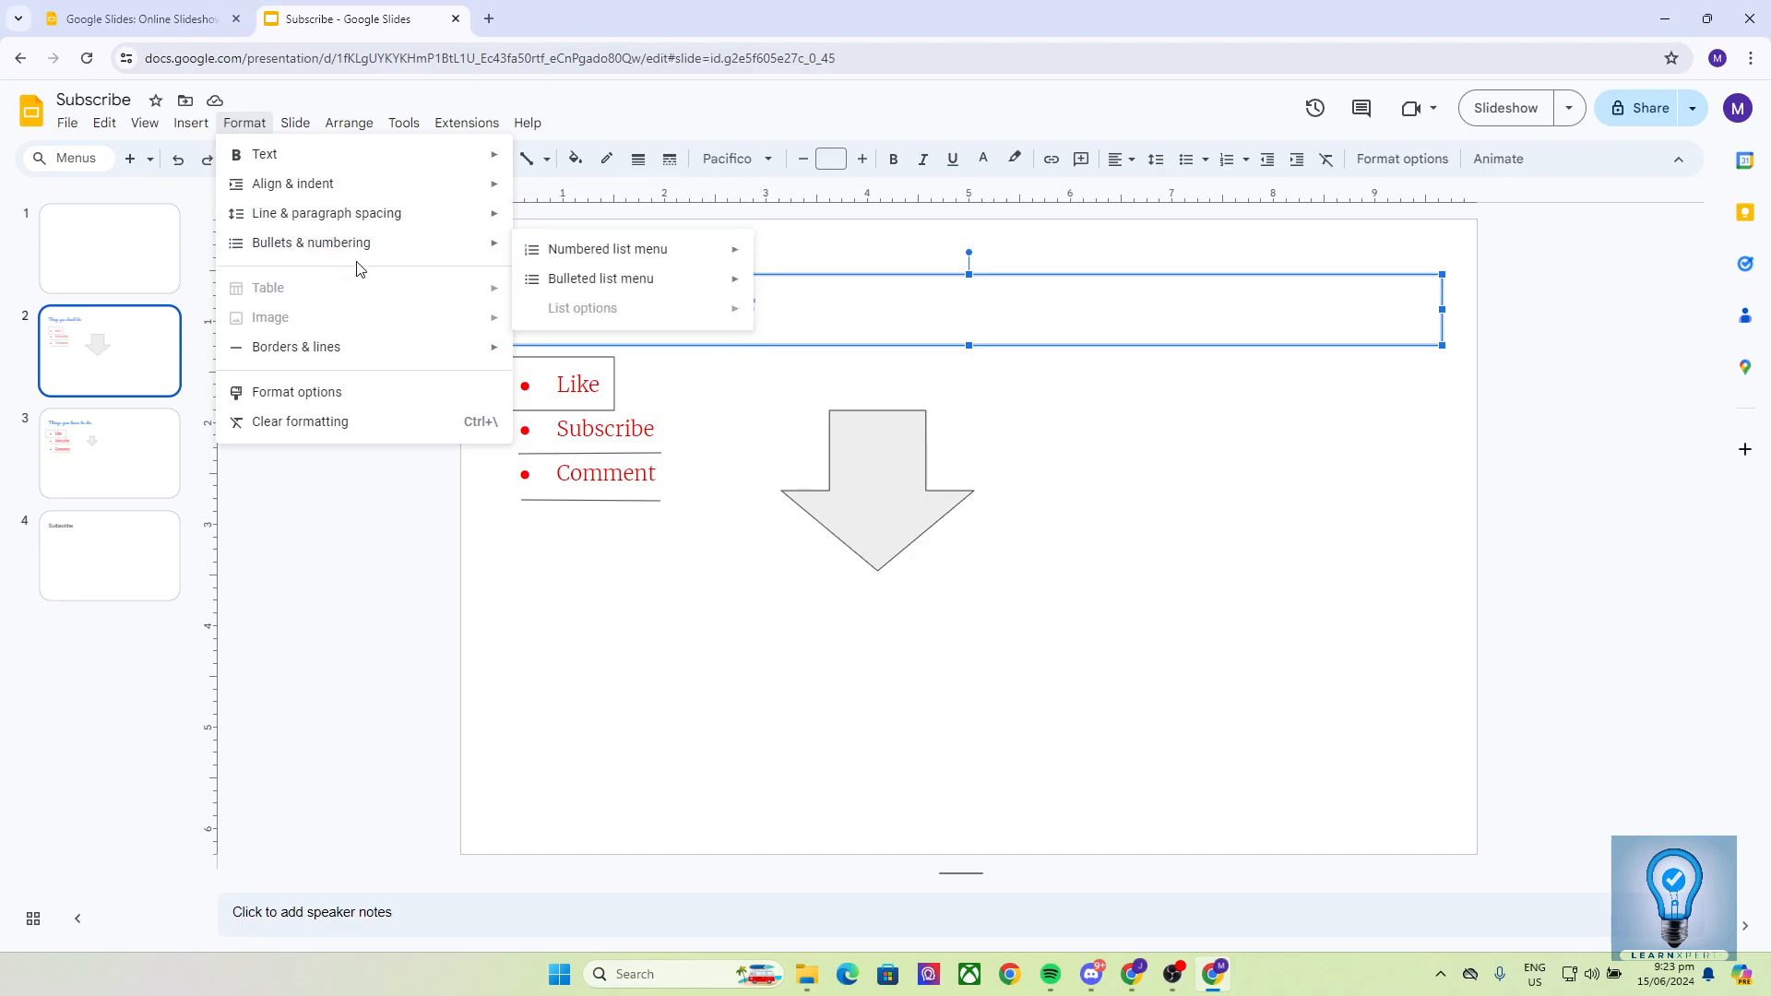
- Make the title text bold, try centre alignment, then return it to left alignment
mouse_move(394, 167)
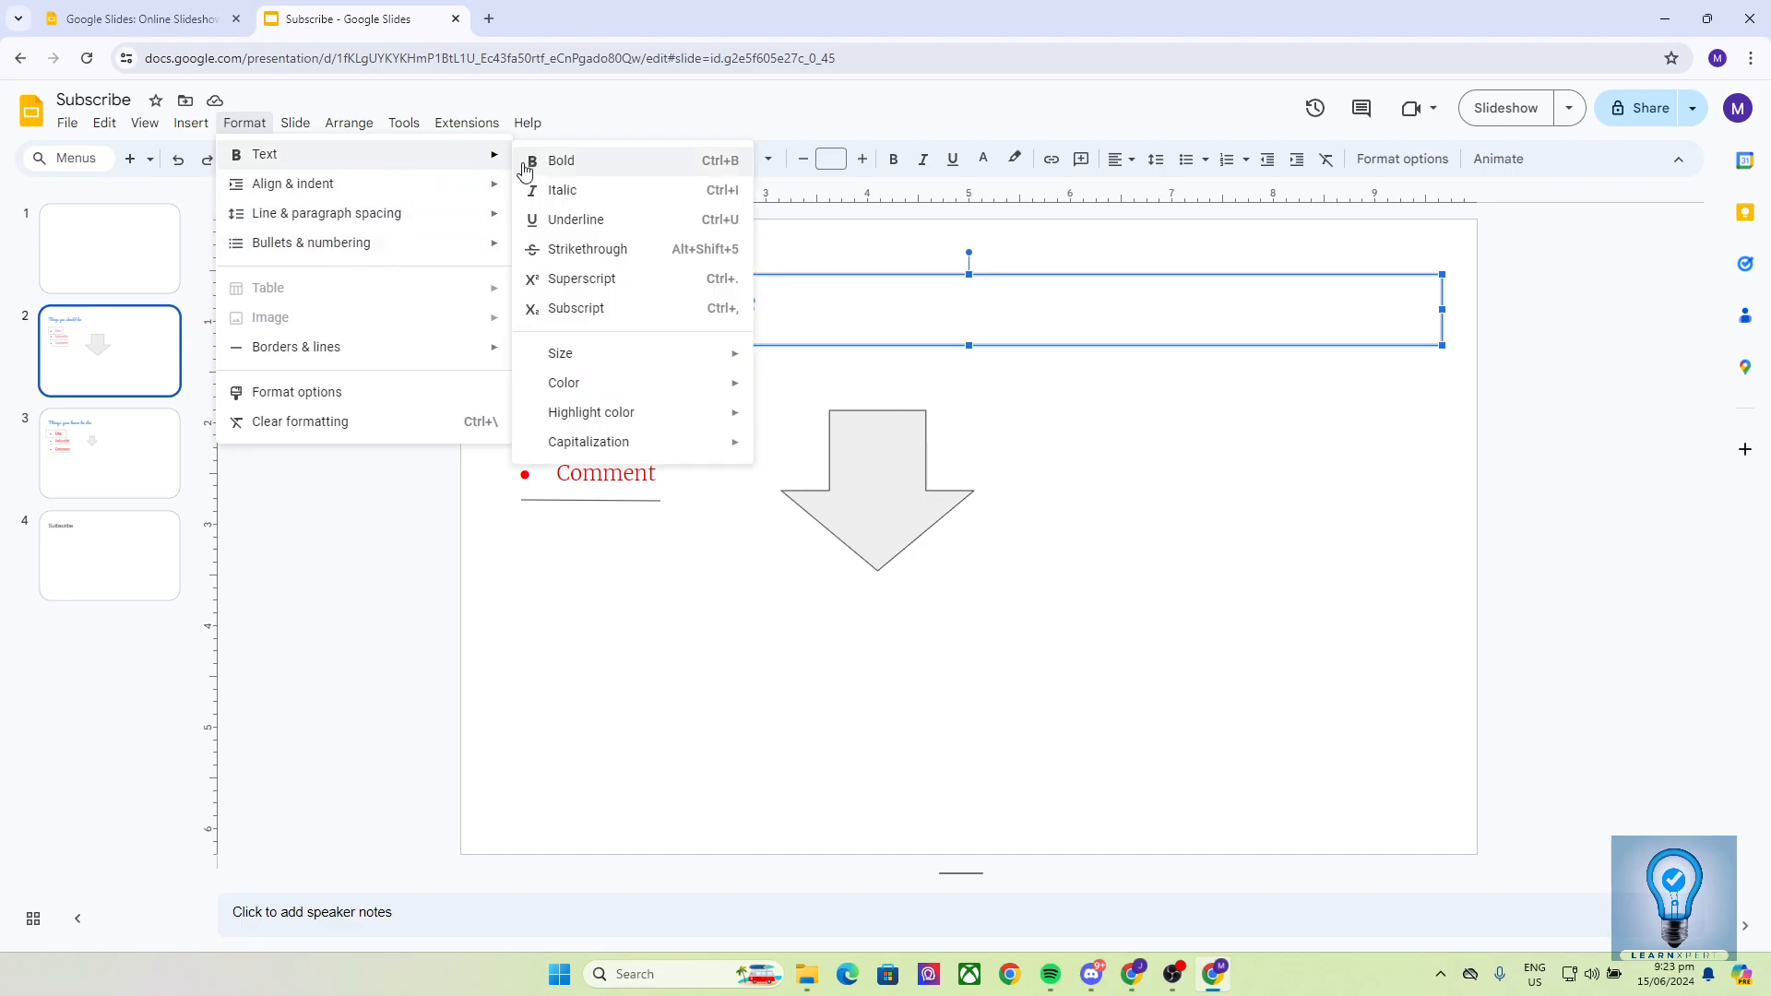
click(561, 168)
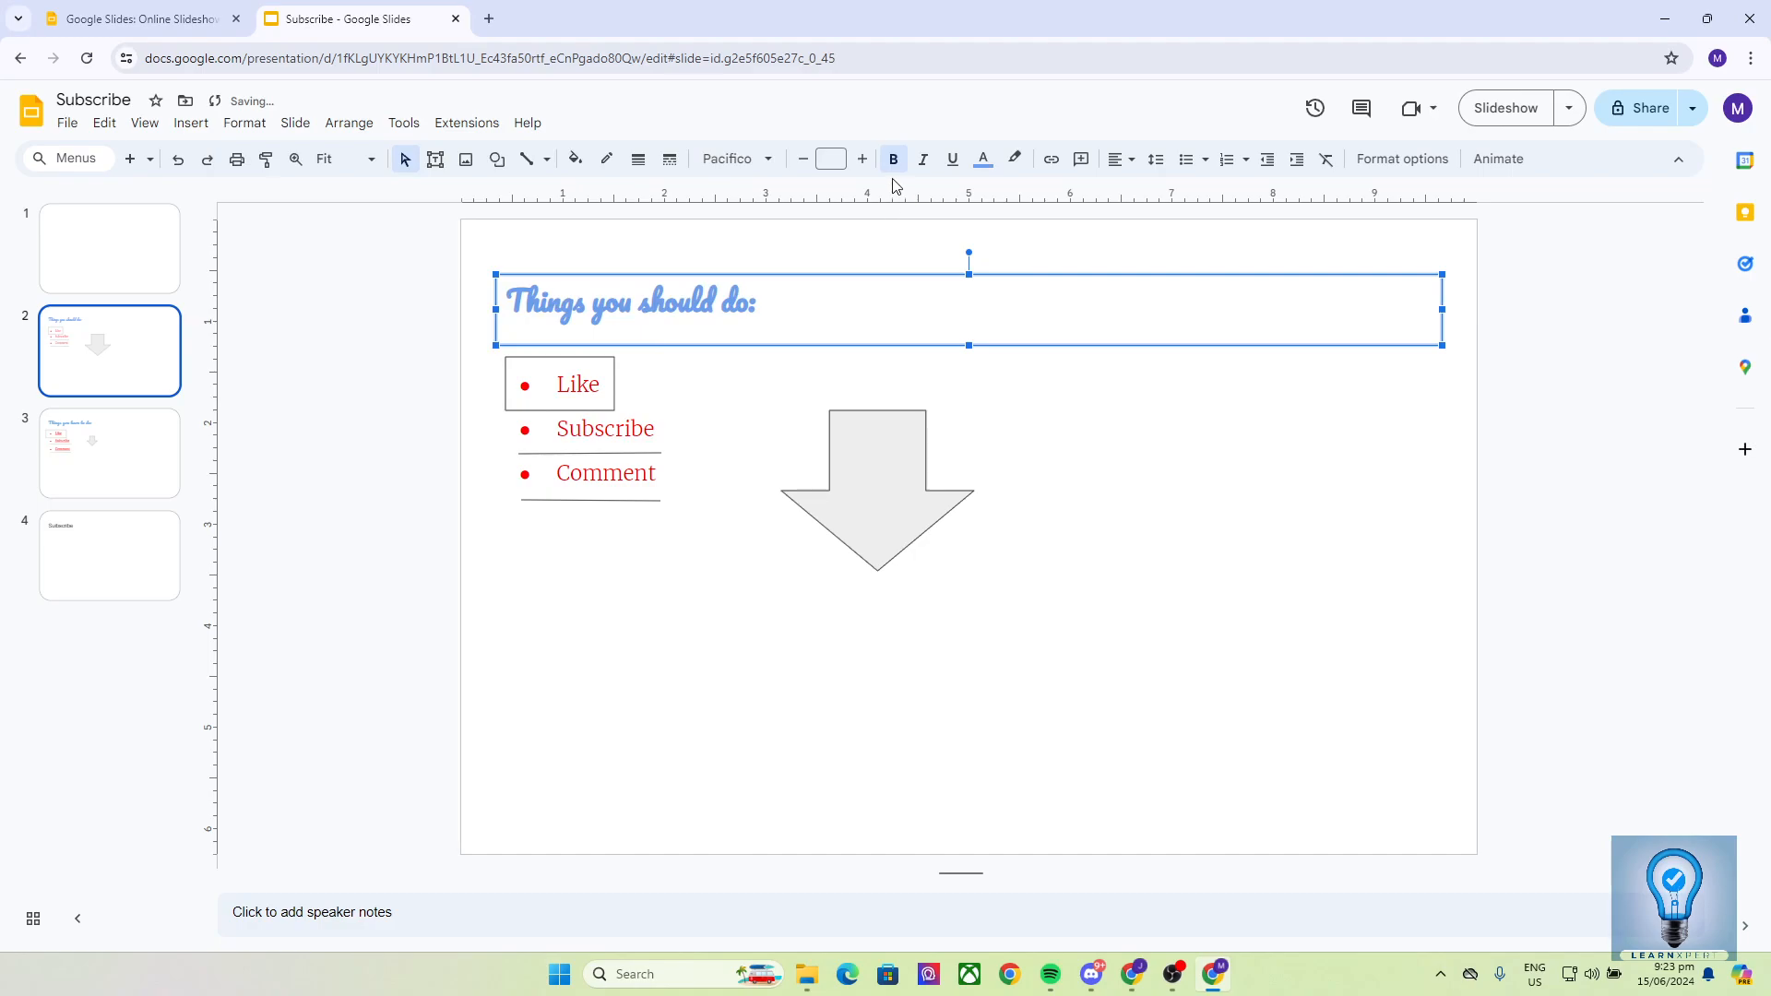
click(244, 123)
mouse_move(273, 189)
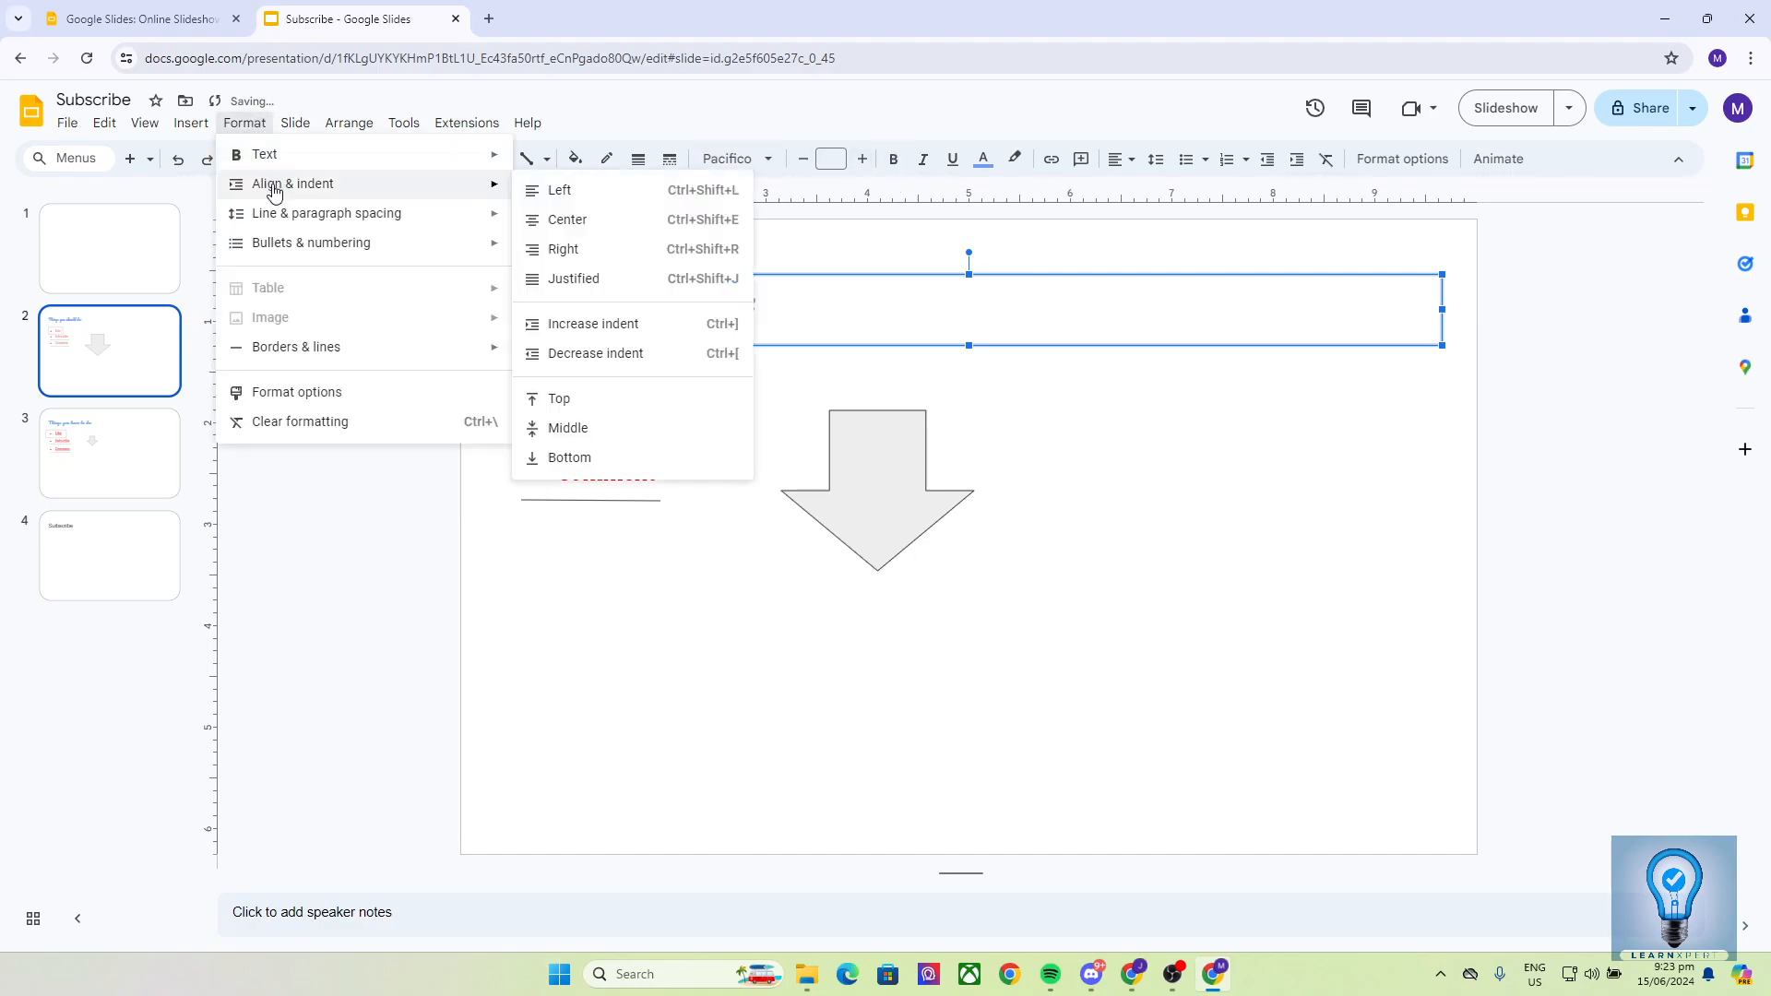
click(565, 220)
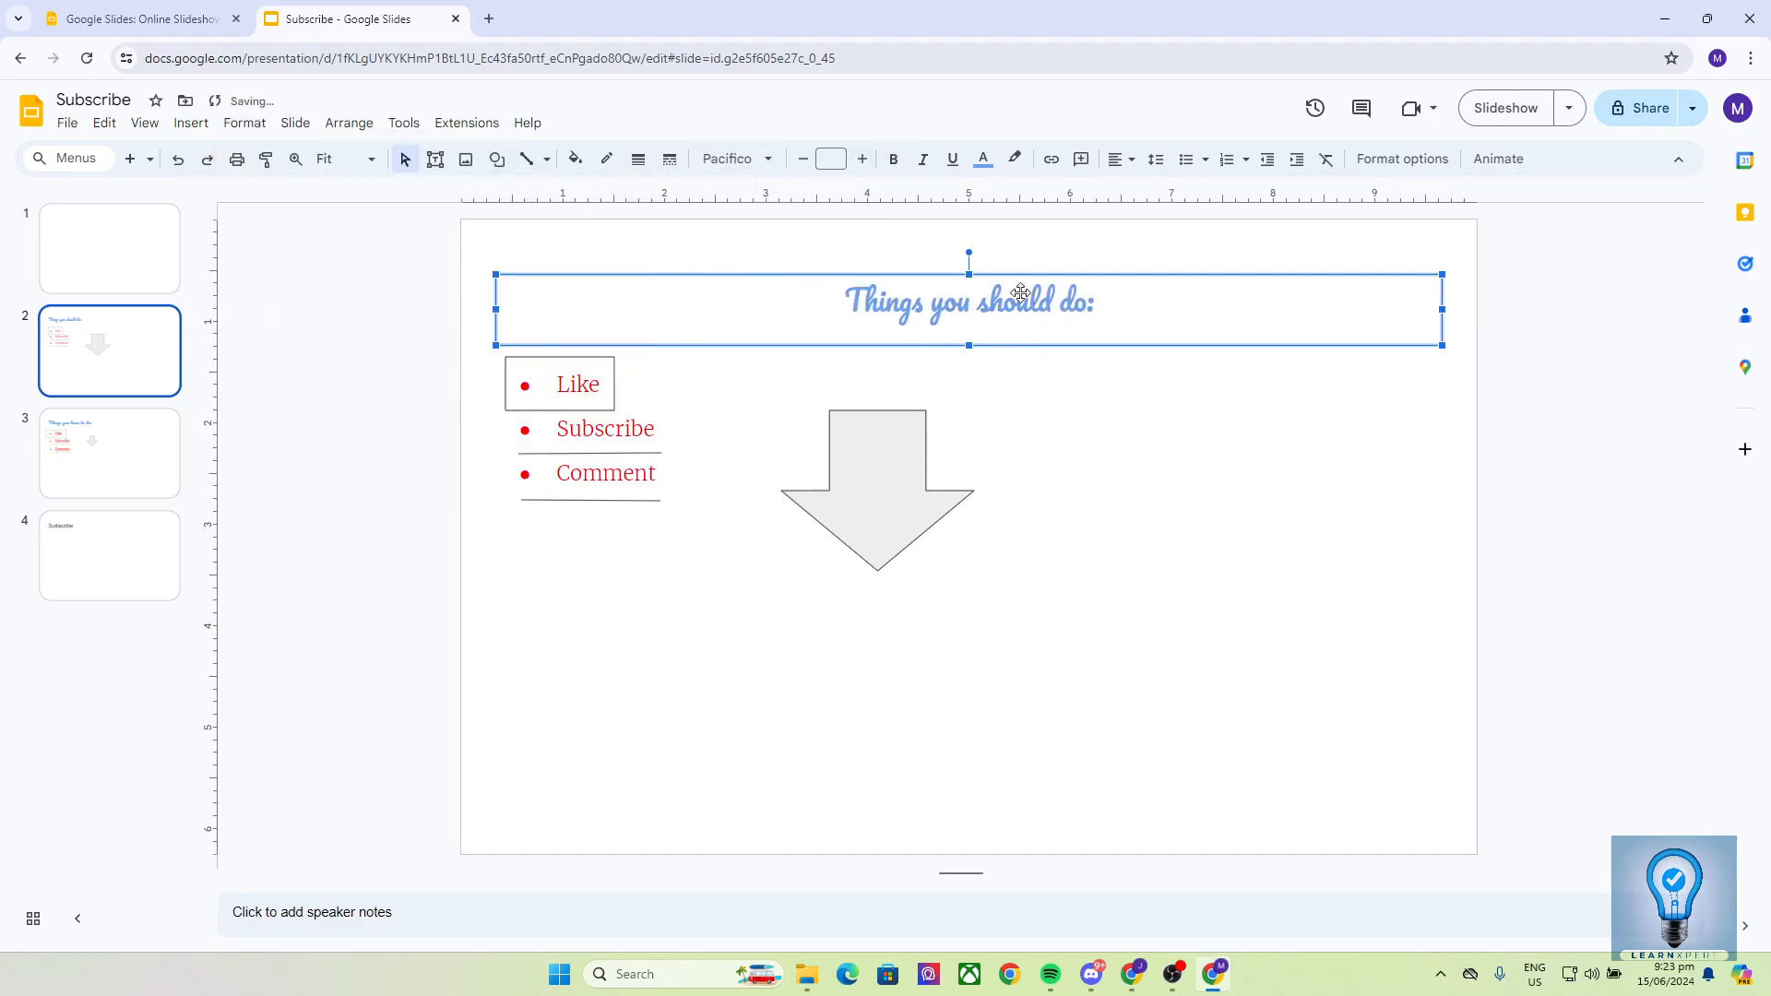
click(244, 122)
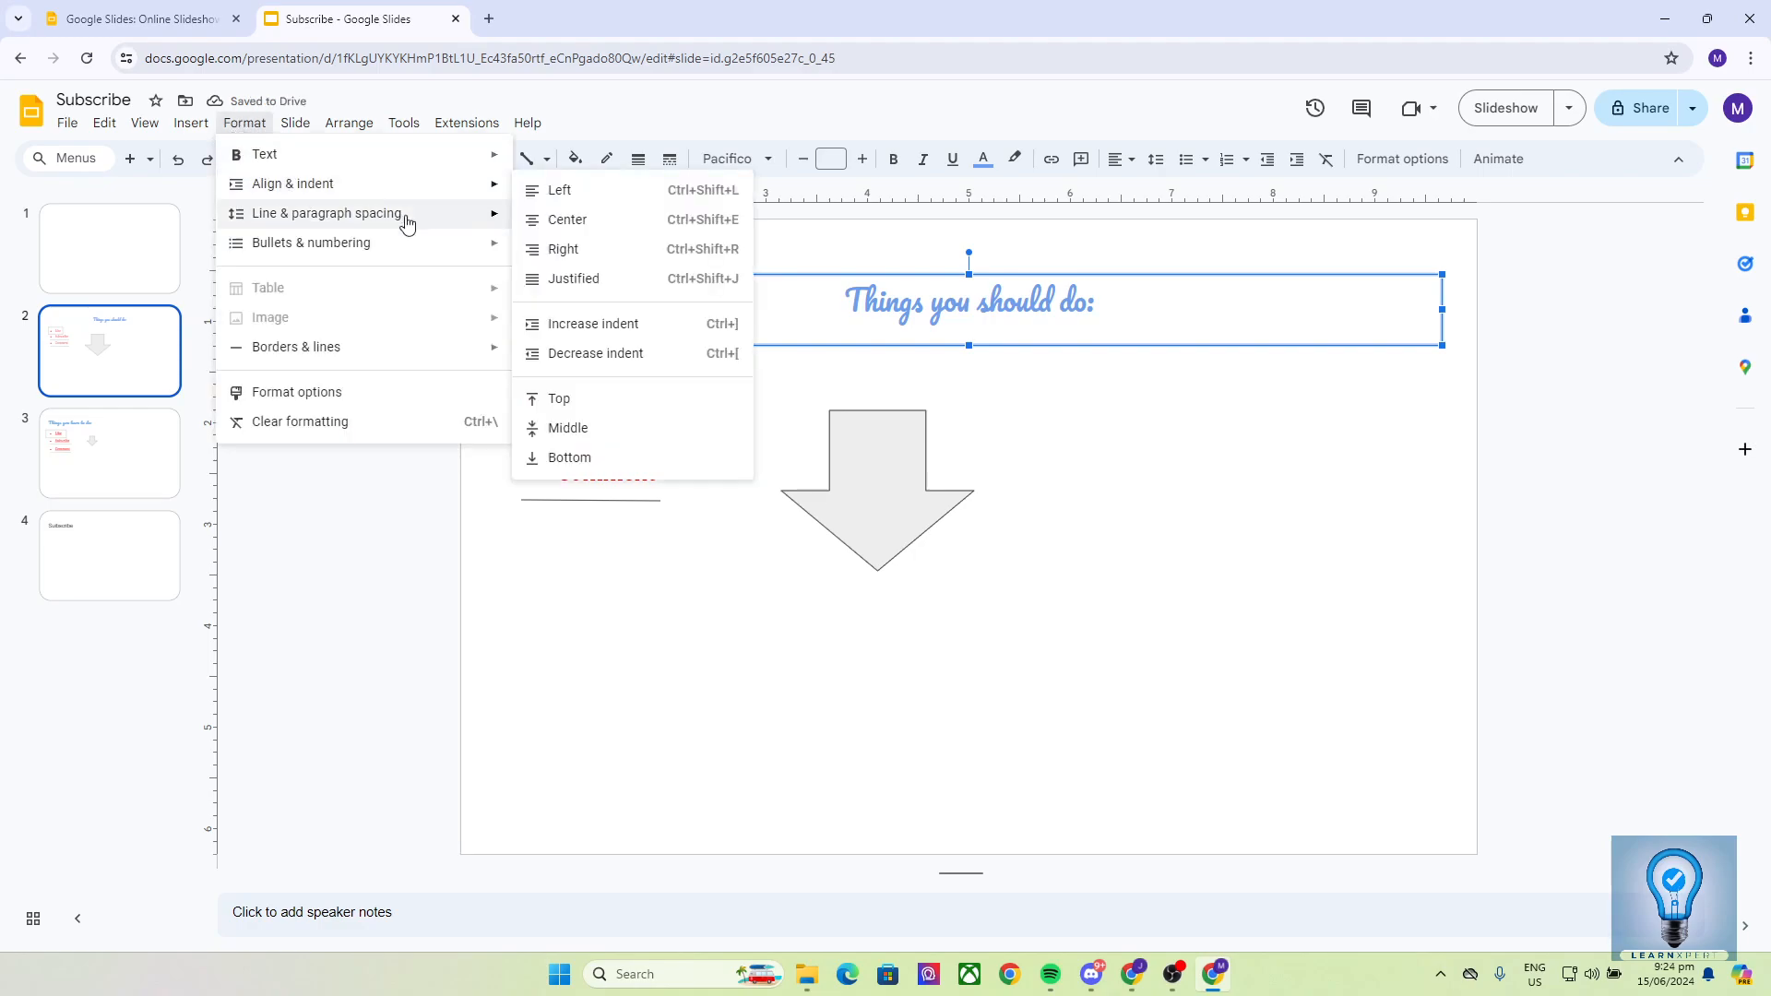
click(581, 192)
- Show the Border color choices under Format > Borders & lines
click(245, 123)
mouse_move(321, 226)
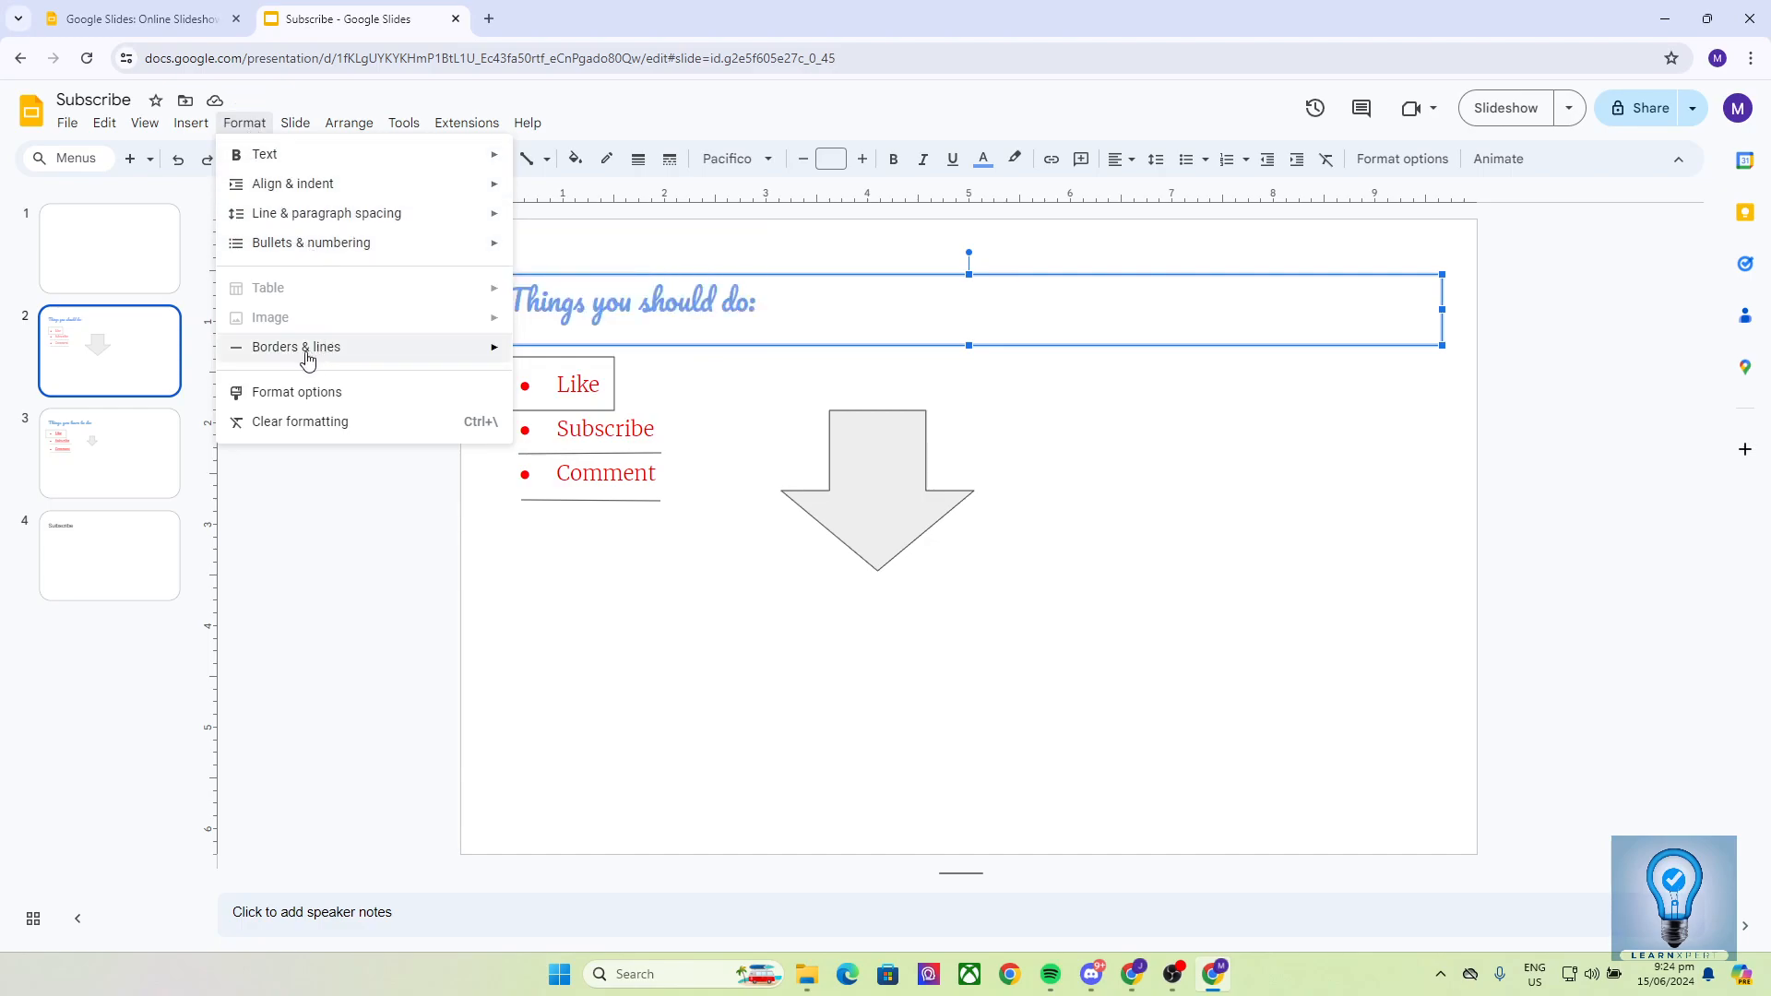
mouse_move(344, 352)
mouse_move(624, 361)
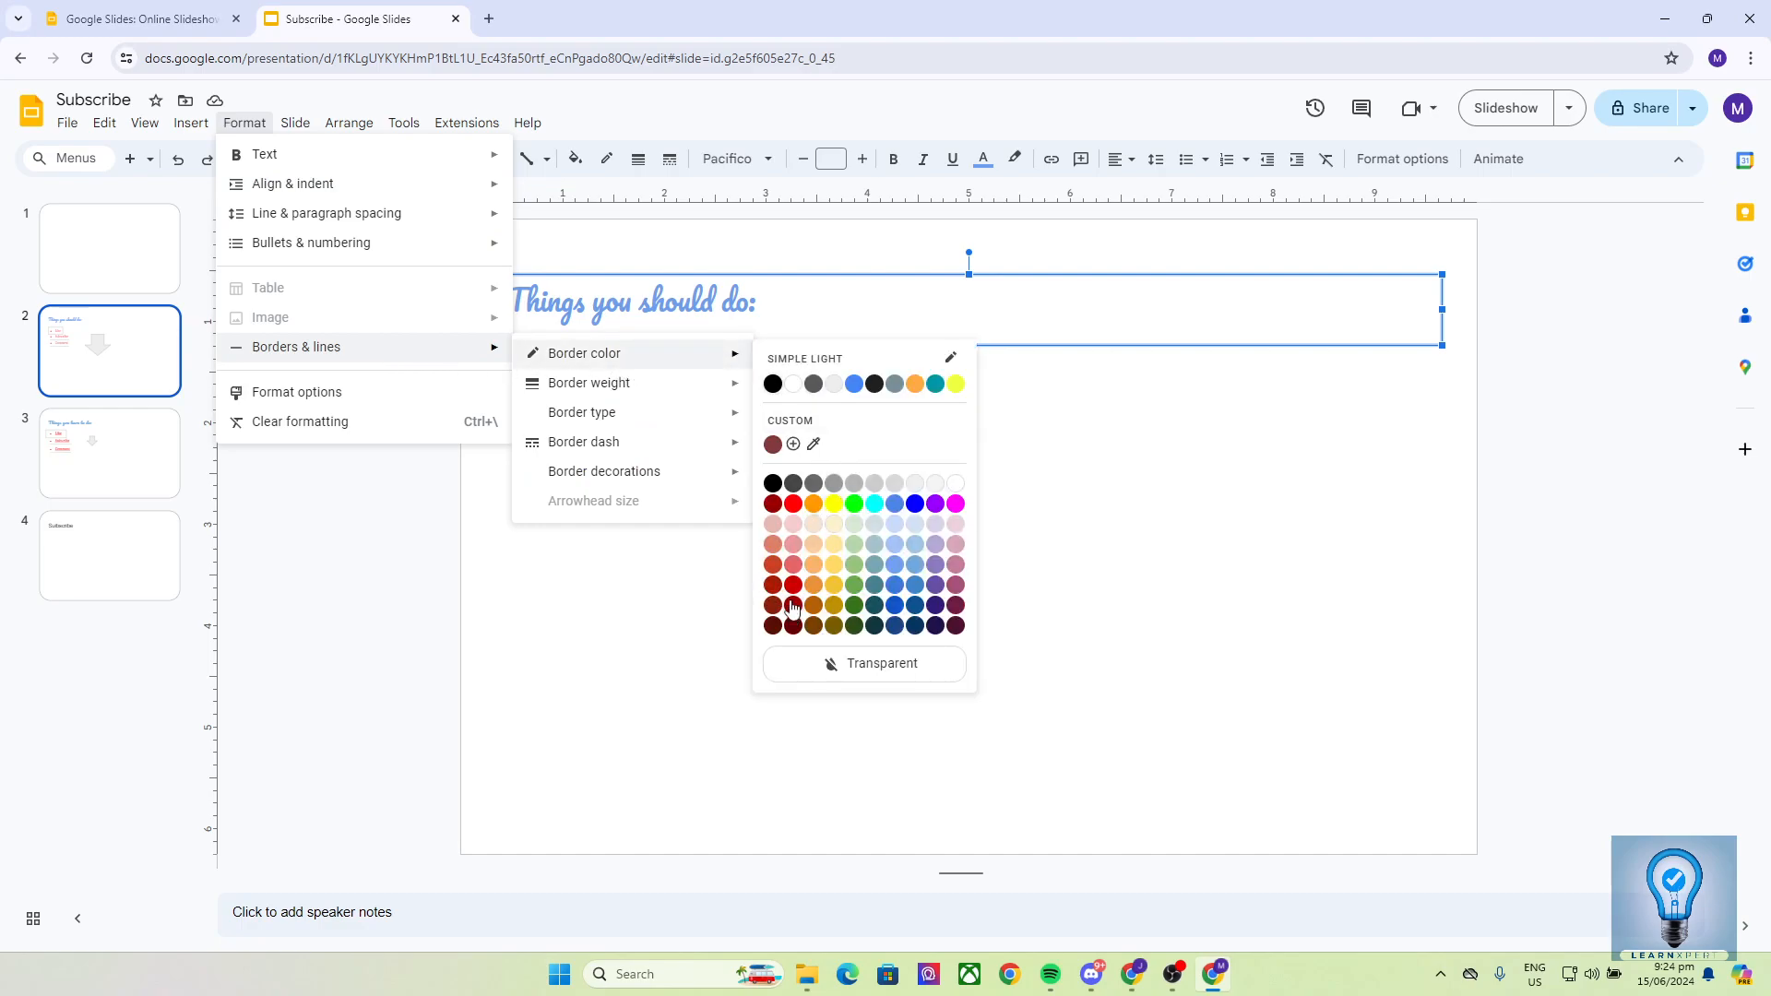
- Give the title box a bright red border with a thicker border weight
click(792, 507)
click(240, 121)
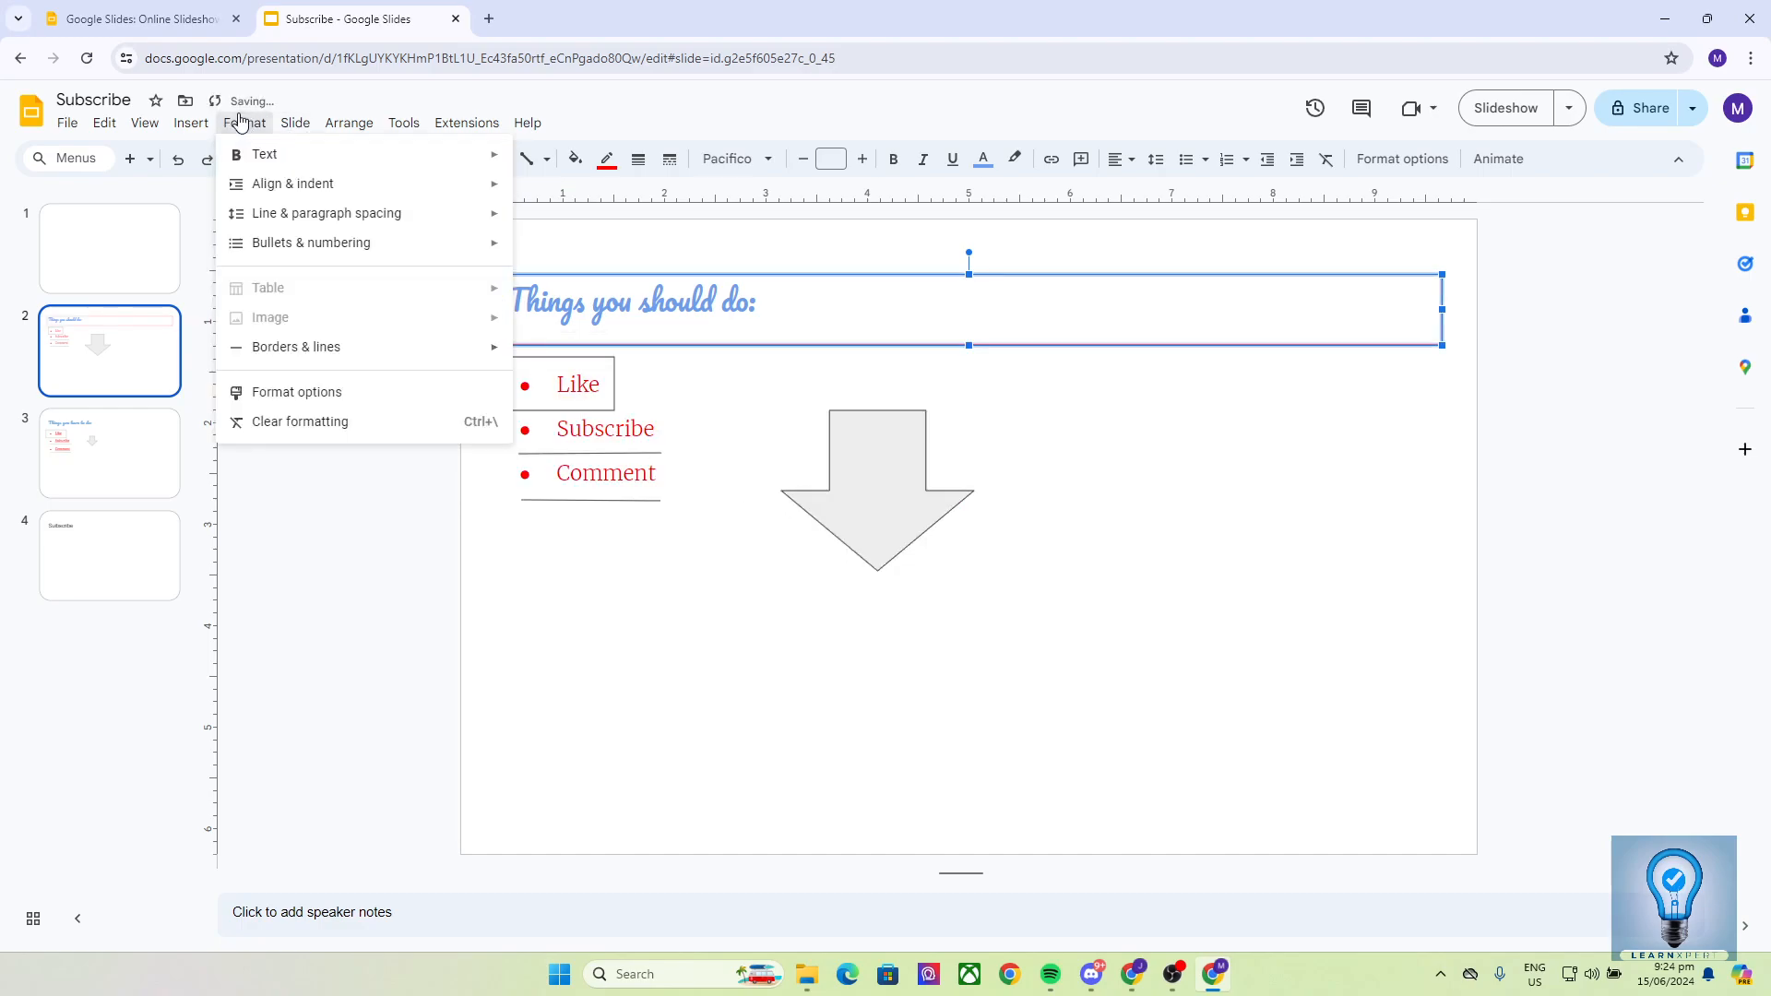
mouse_move(344, 349)
mouse_move(565, 387)
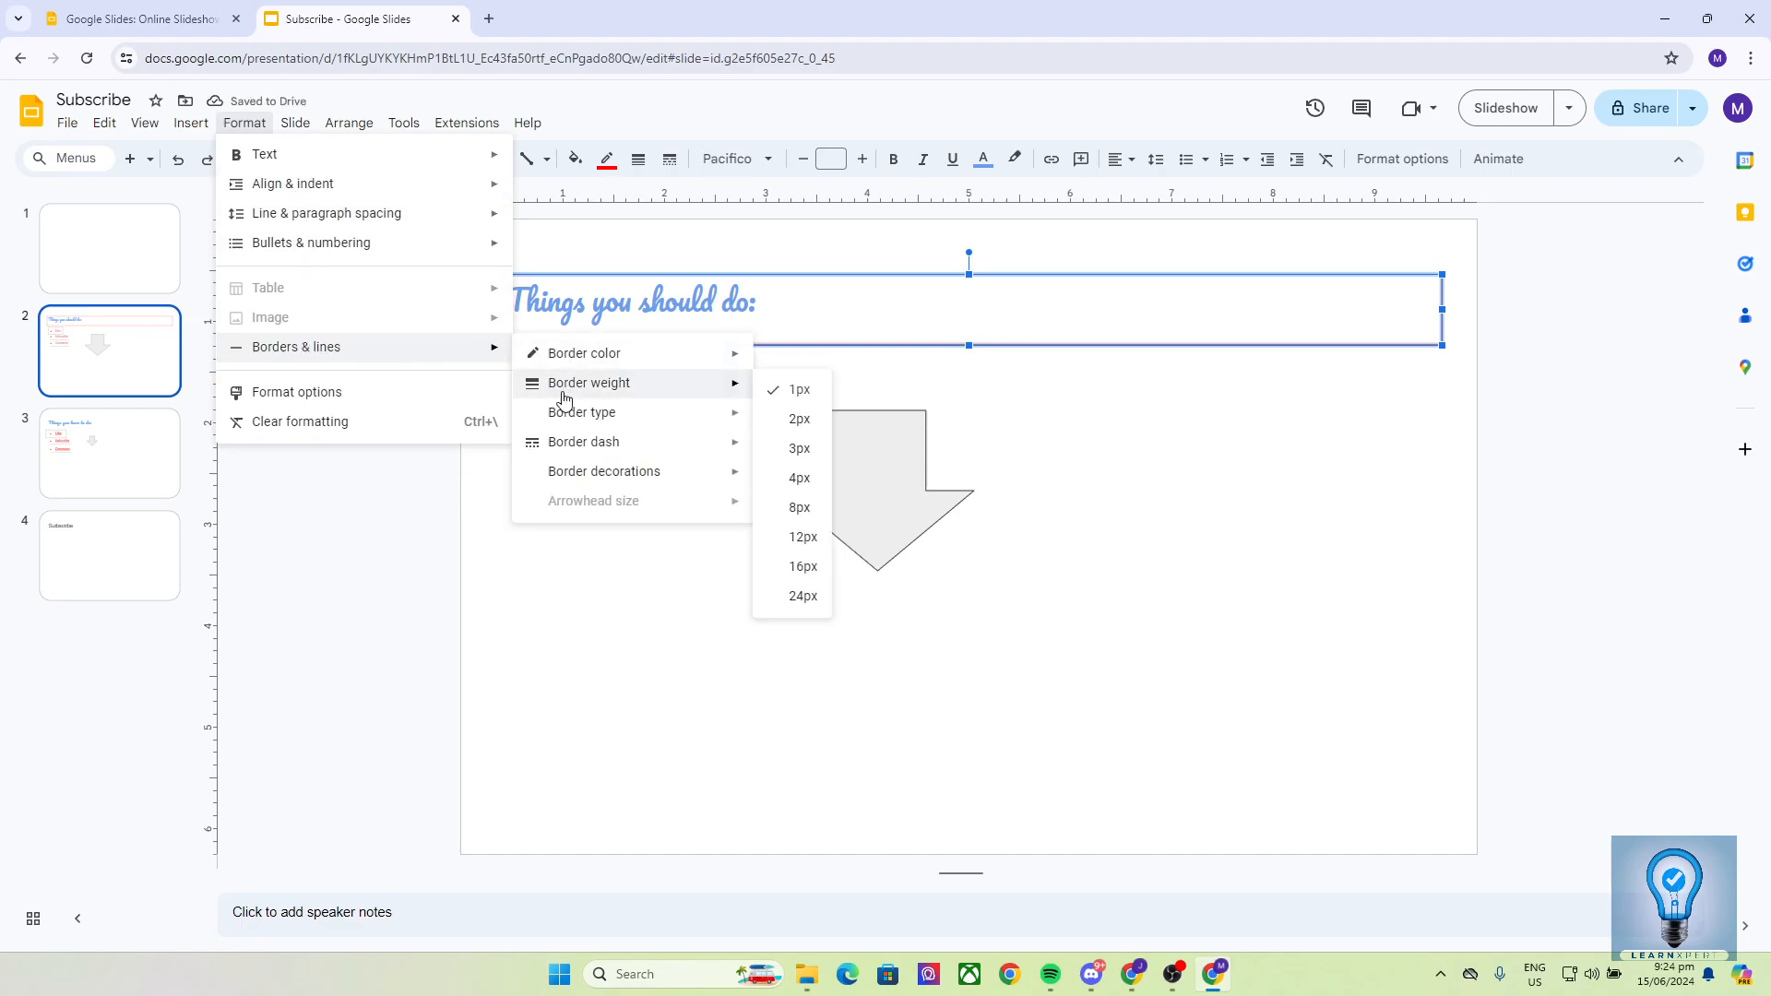
click(799, 505)
- Reselect the title box and set its border dash to Dotted
click(1009, 380)
click(729, 321)
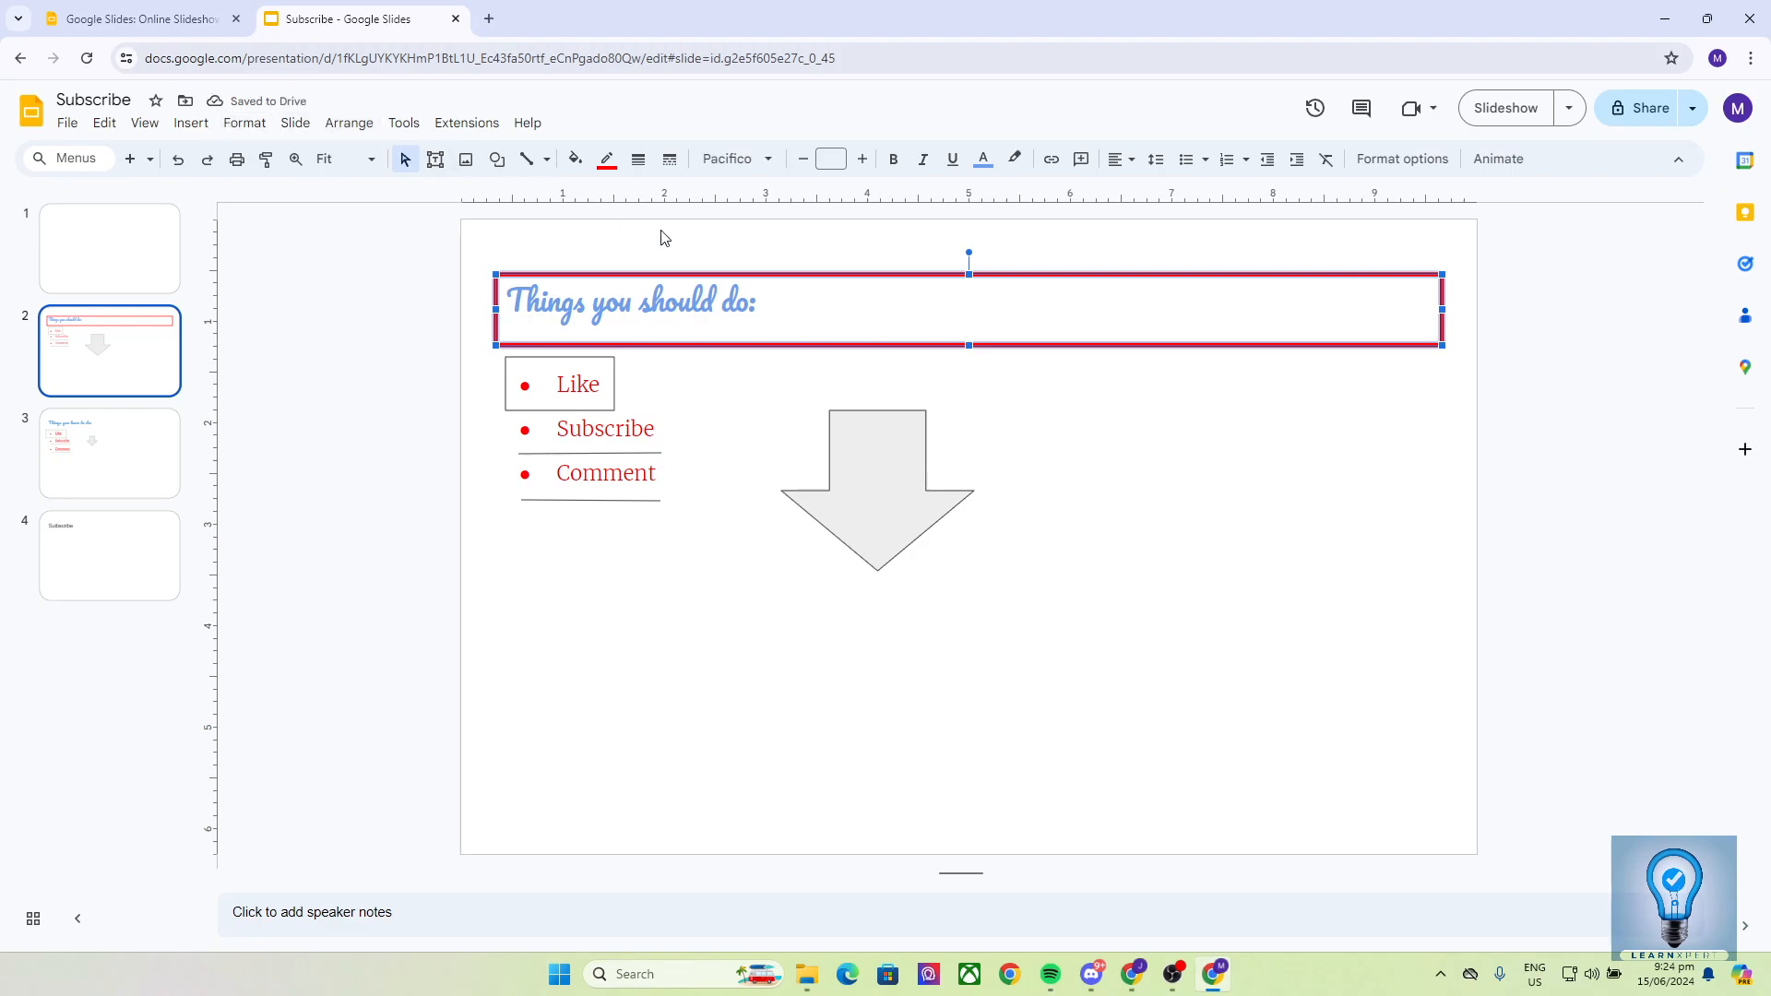
click(754, 380)
click(783, 328)
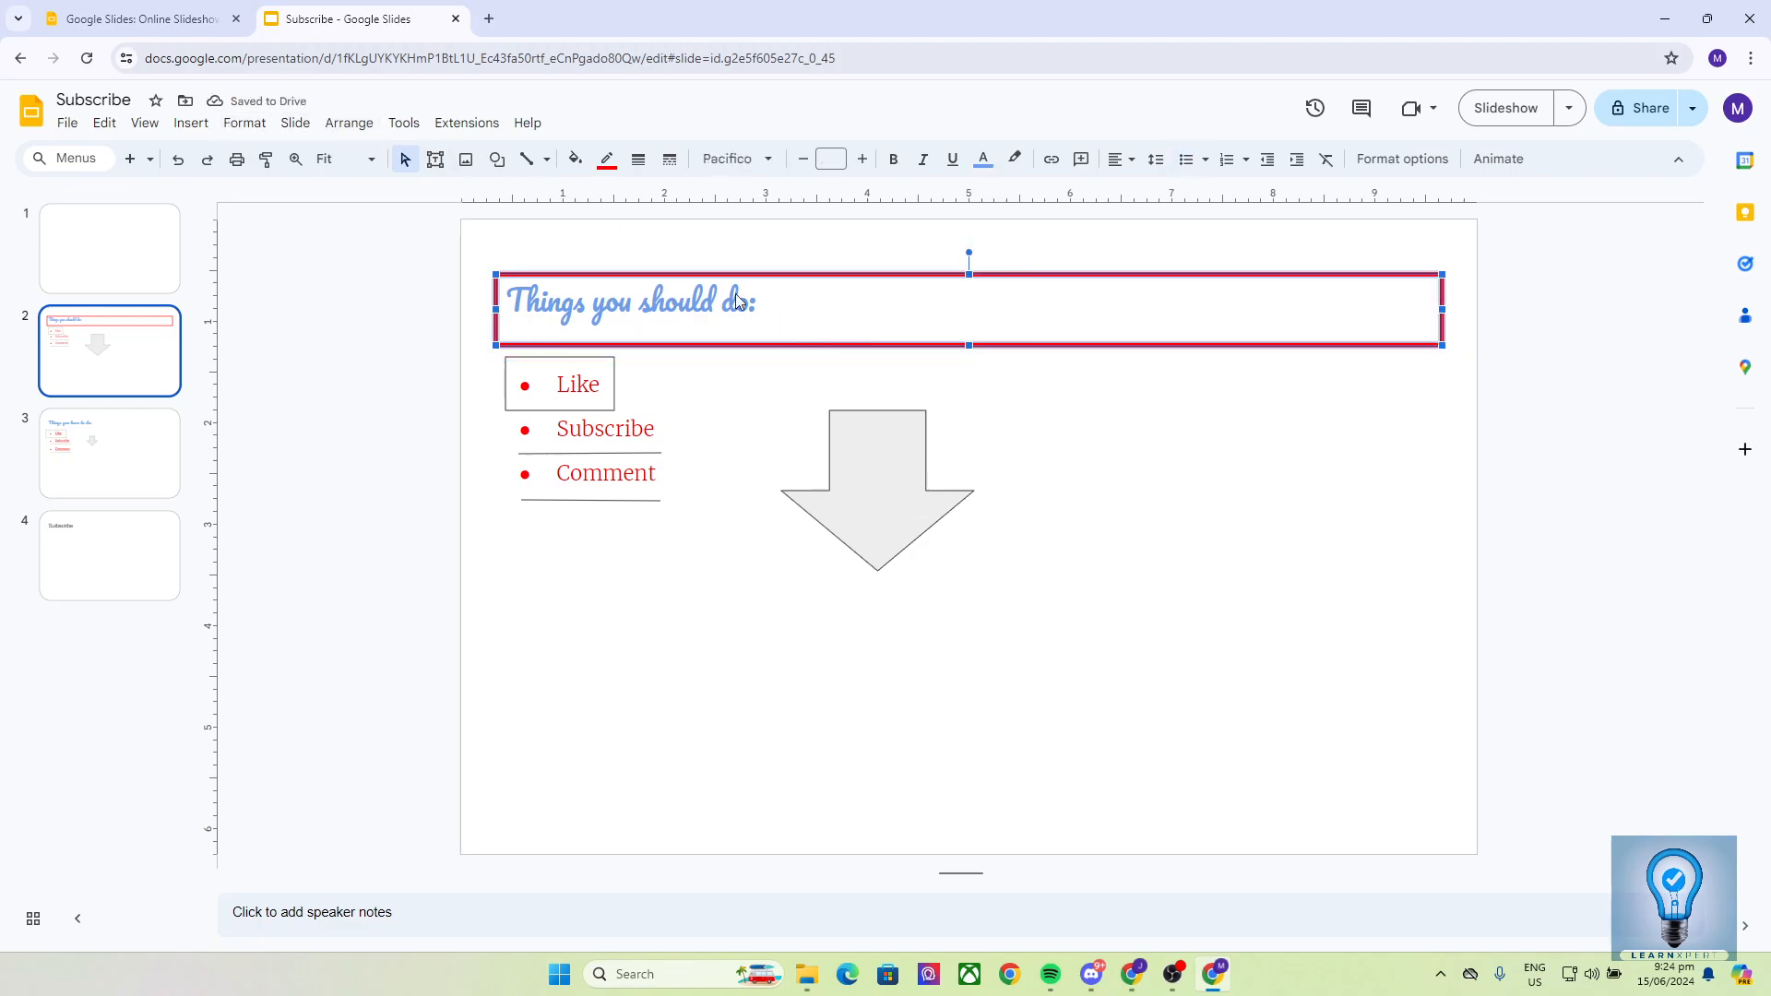
click(244, 122)
mouse_move(305, 353)
mouse_move(572, 442)
click(808, 478)
- Select the bullet list, the empty box below it, then the down-arrow shape
click(977, 396)
click(611, 591)
click(873, 487)
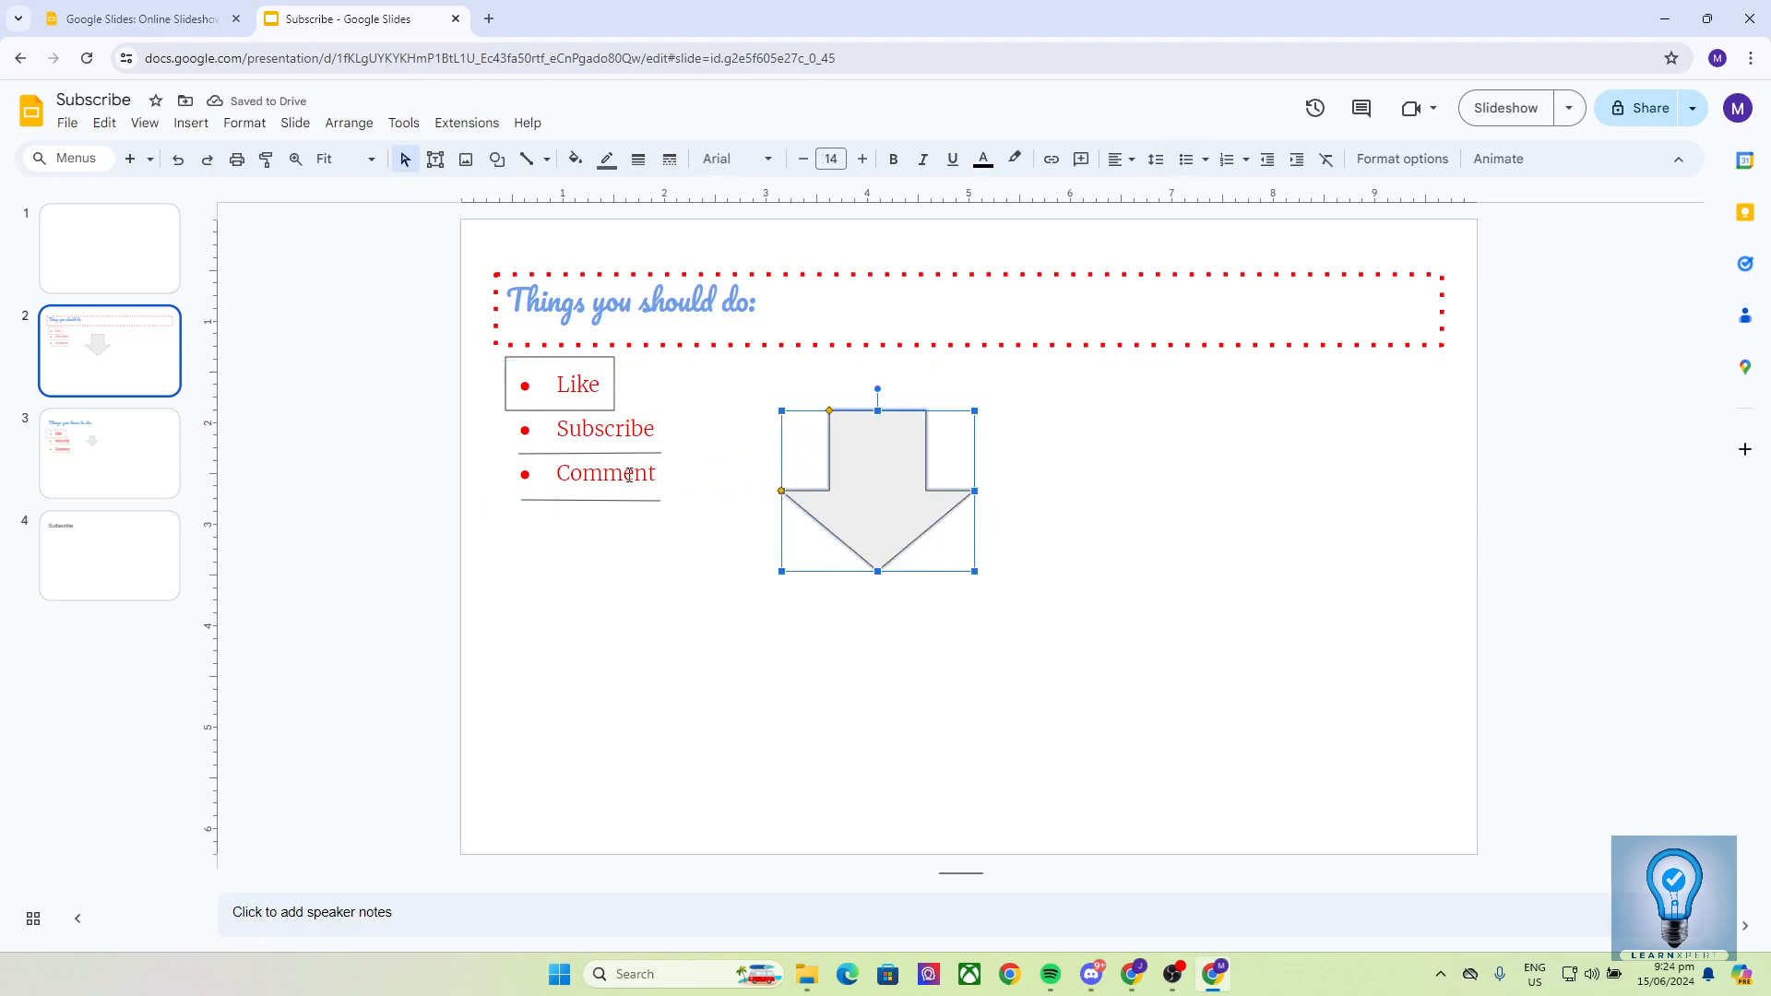
- Give the down arrow an orange border, a thicker weight and the last dash style (dash-dot)
click(244, 127)
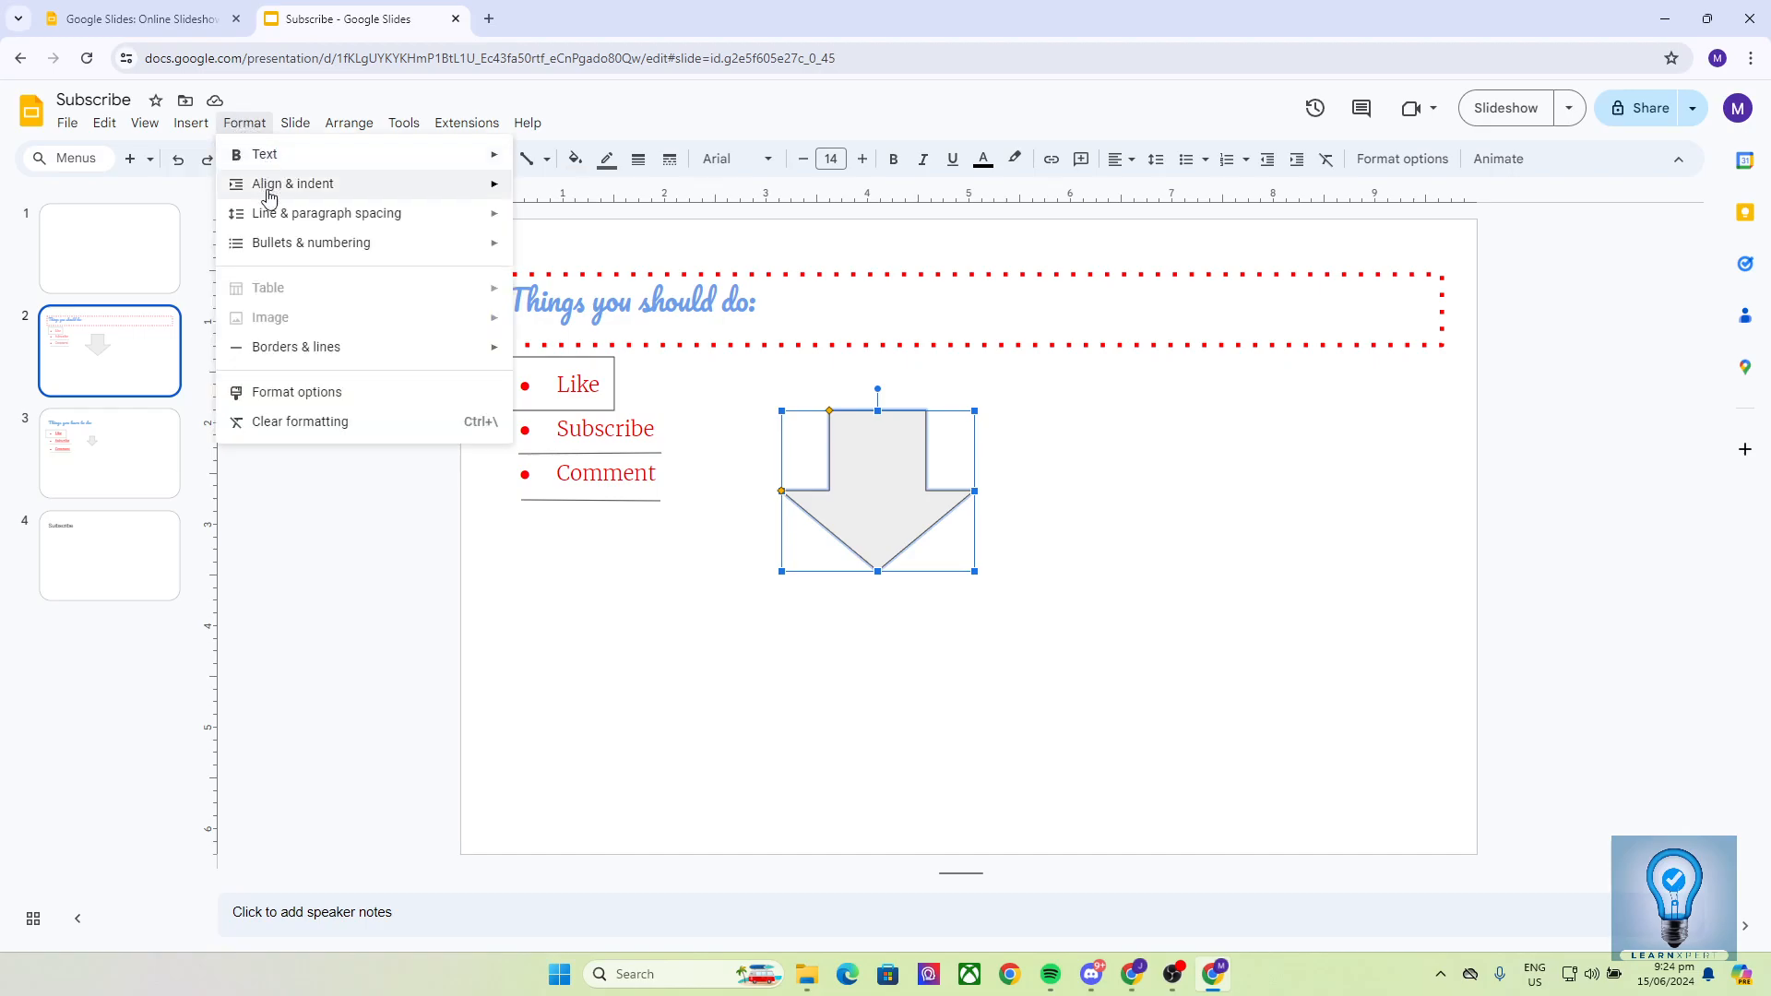
mouse_move(316, 348)
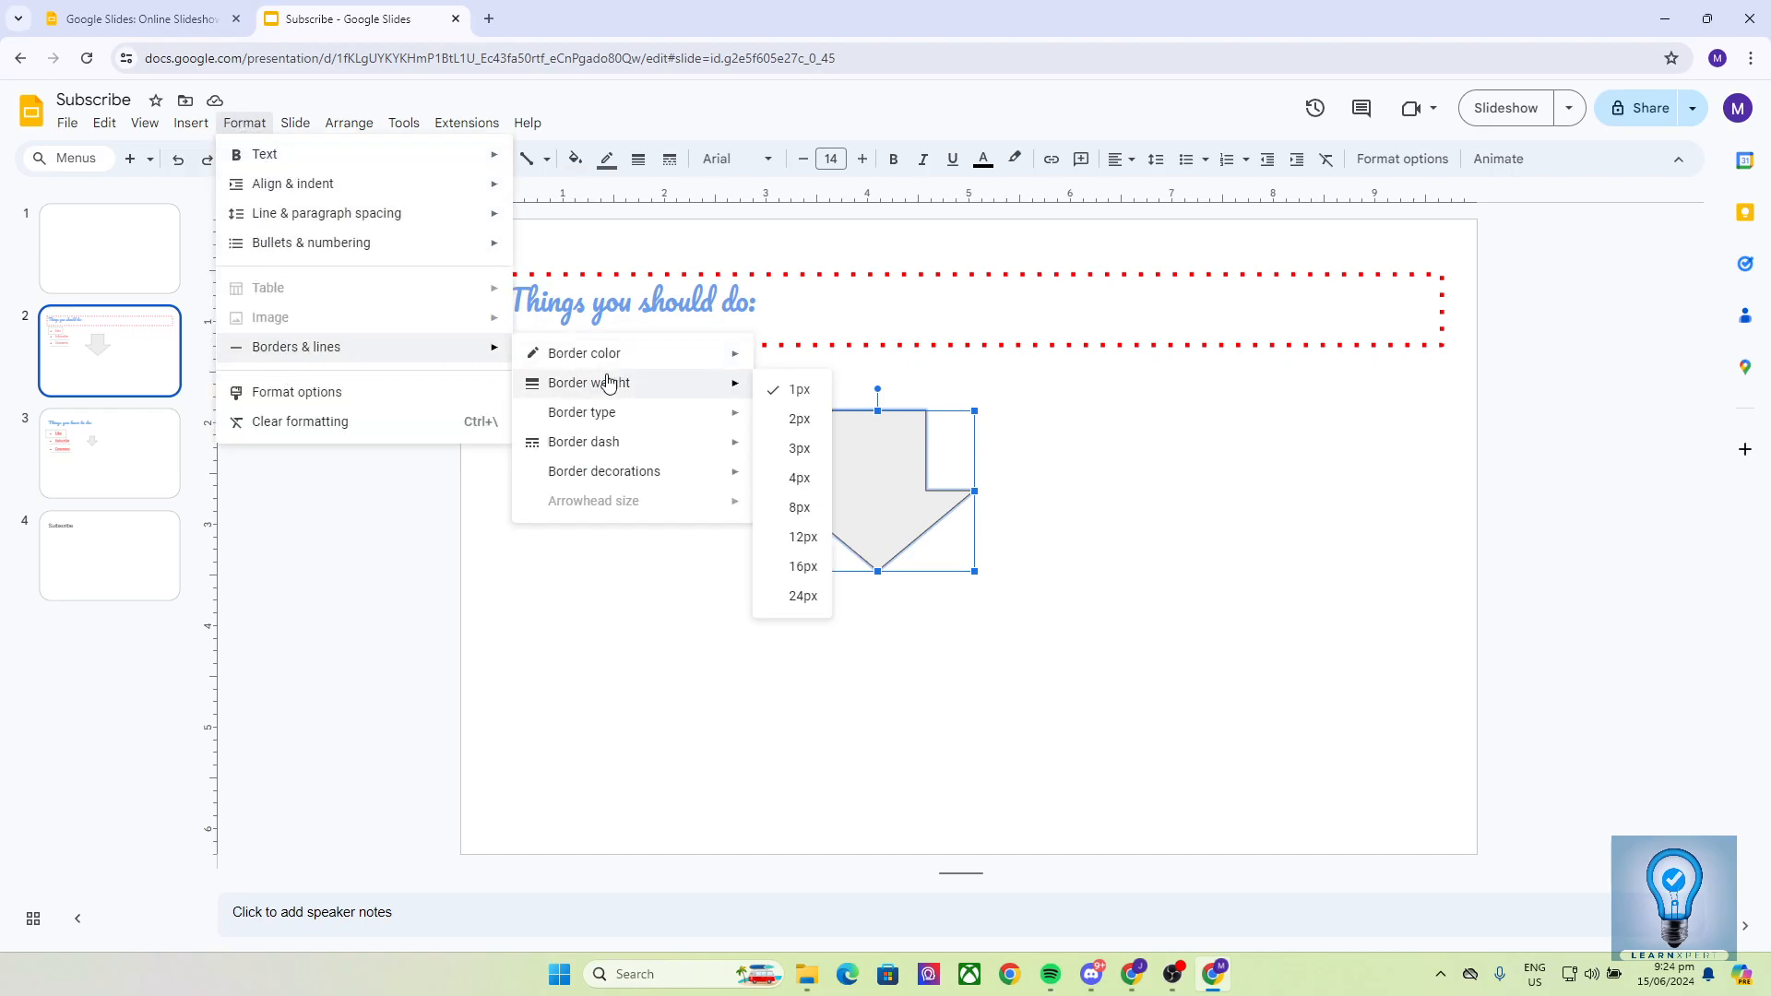
mouse_move(606, 363)
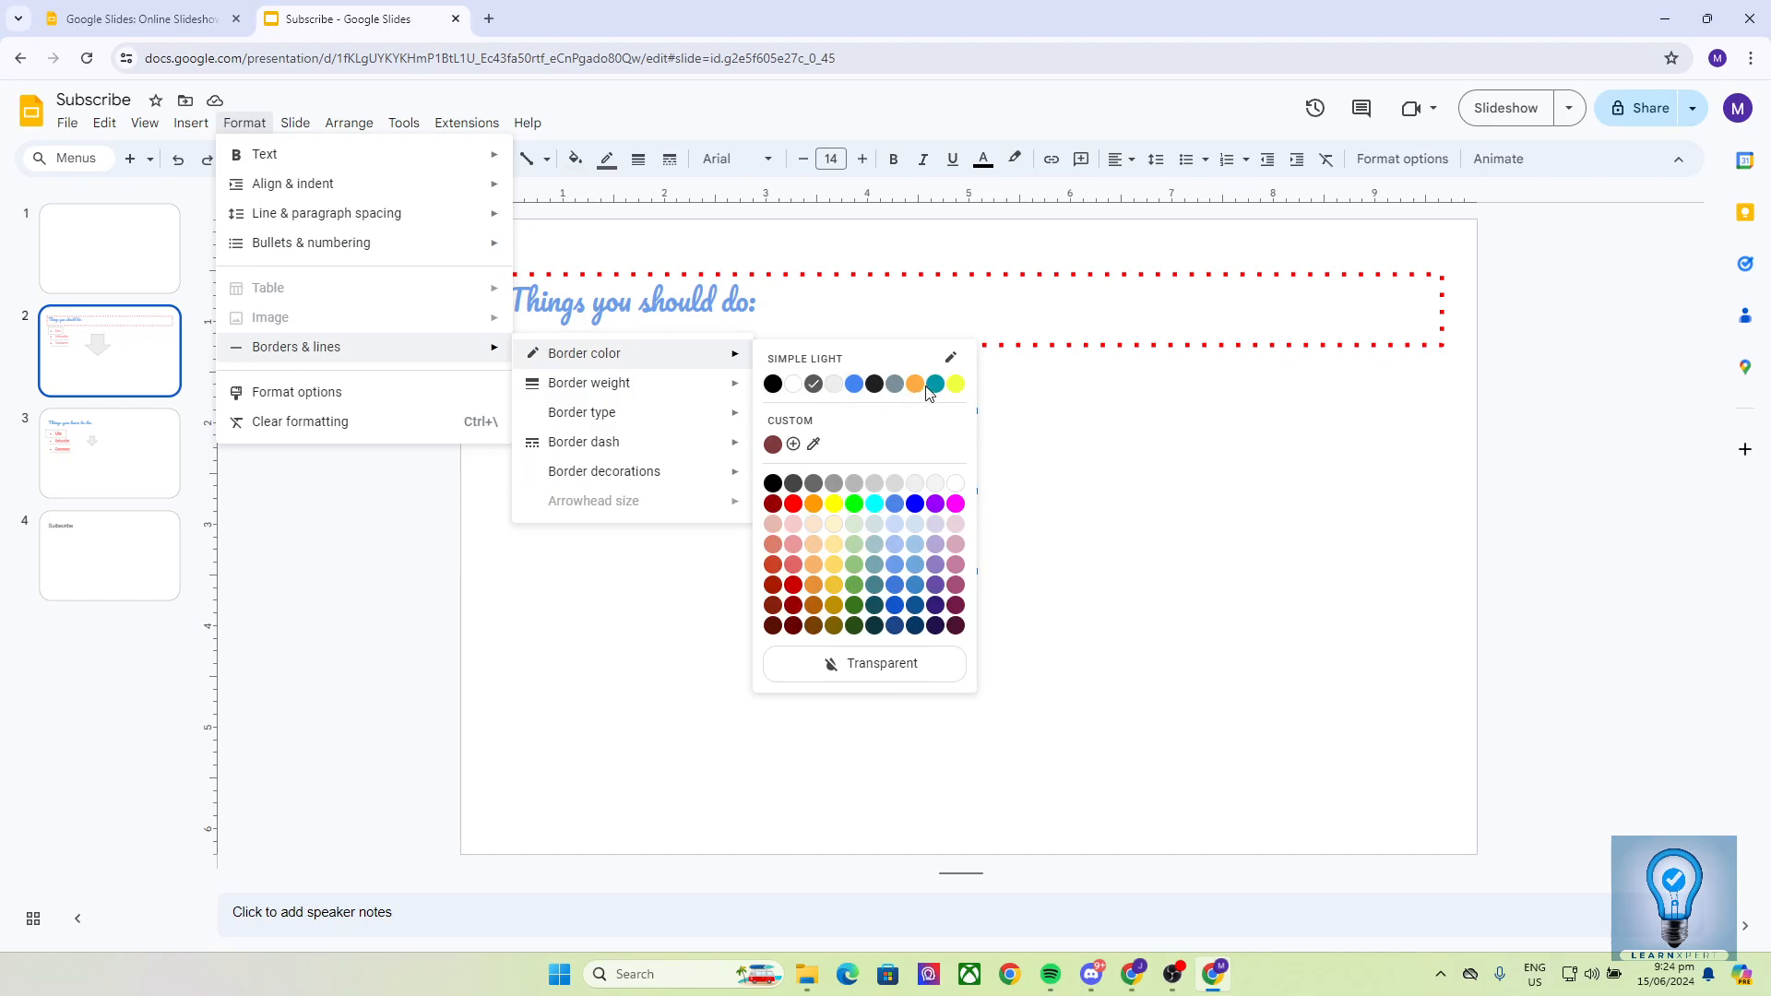
click(915, 384)
click(245, 123)
mouse_move(304, 348)
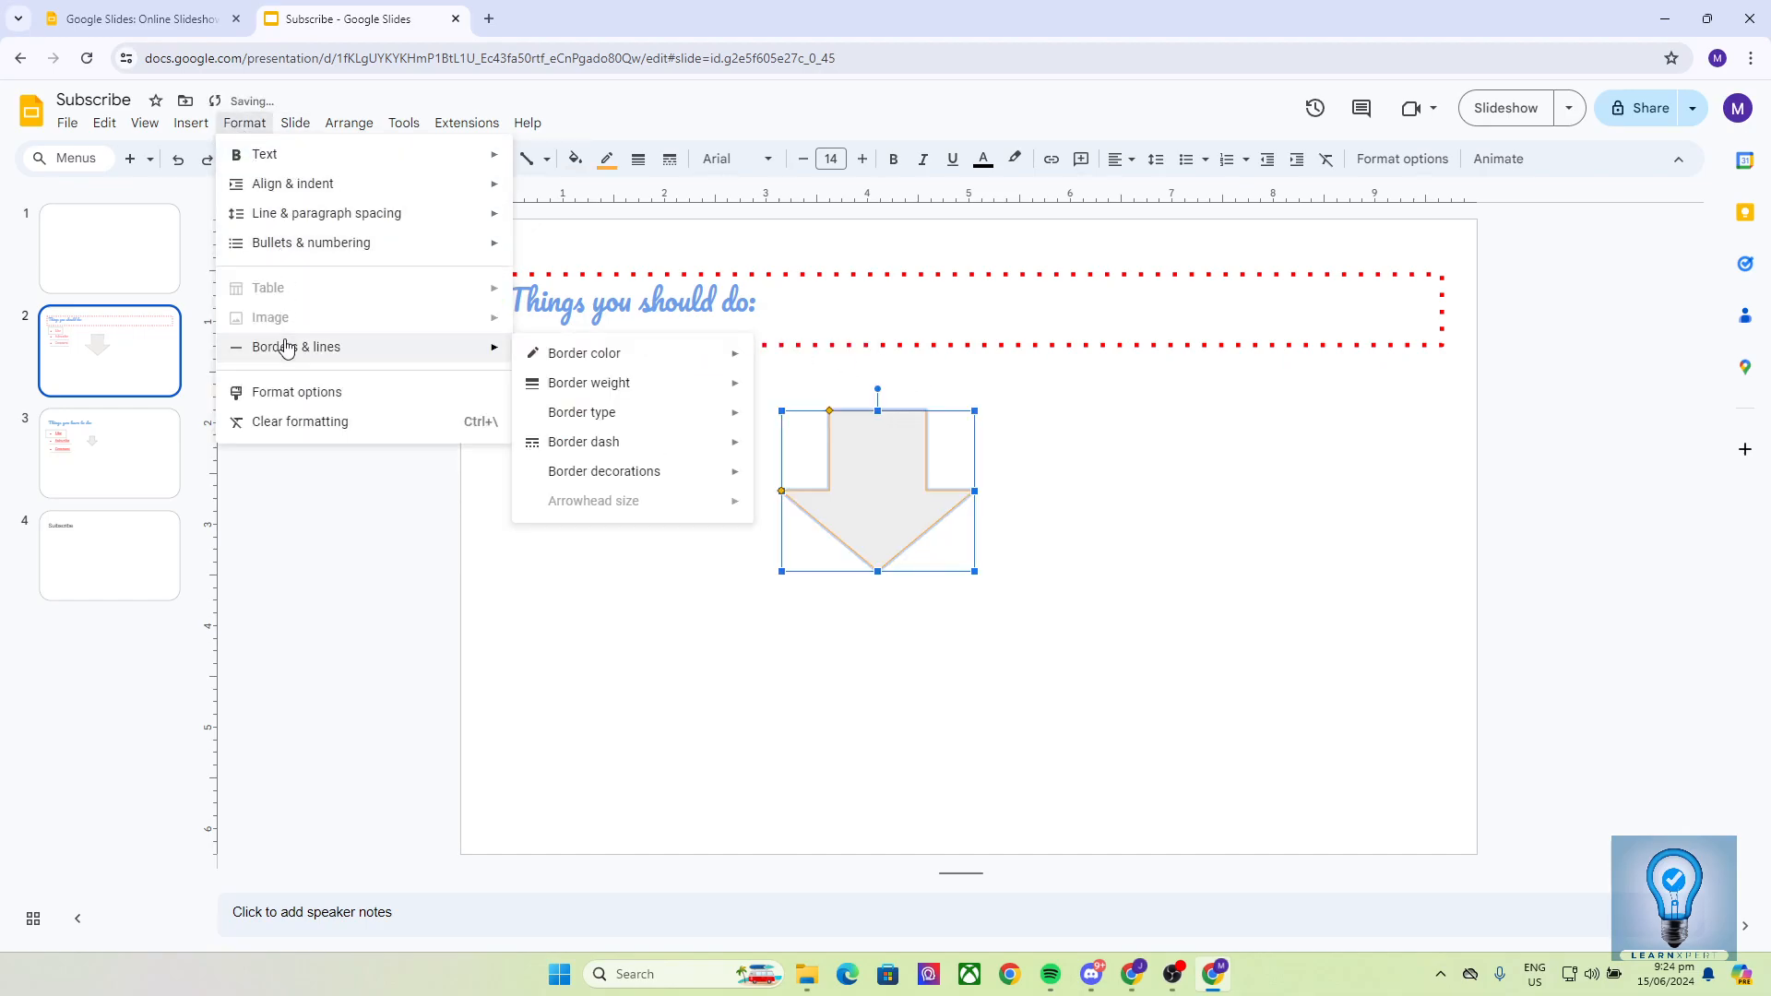
mouse_move(590, 383)
click(786, 448)
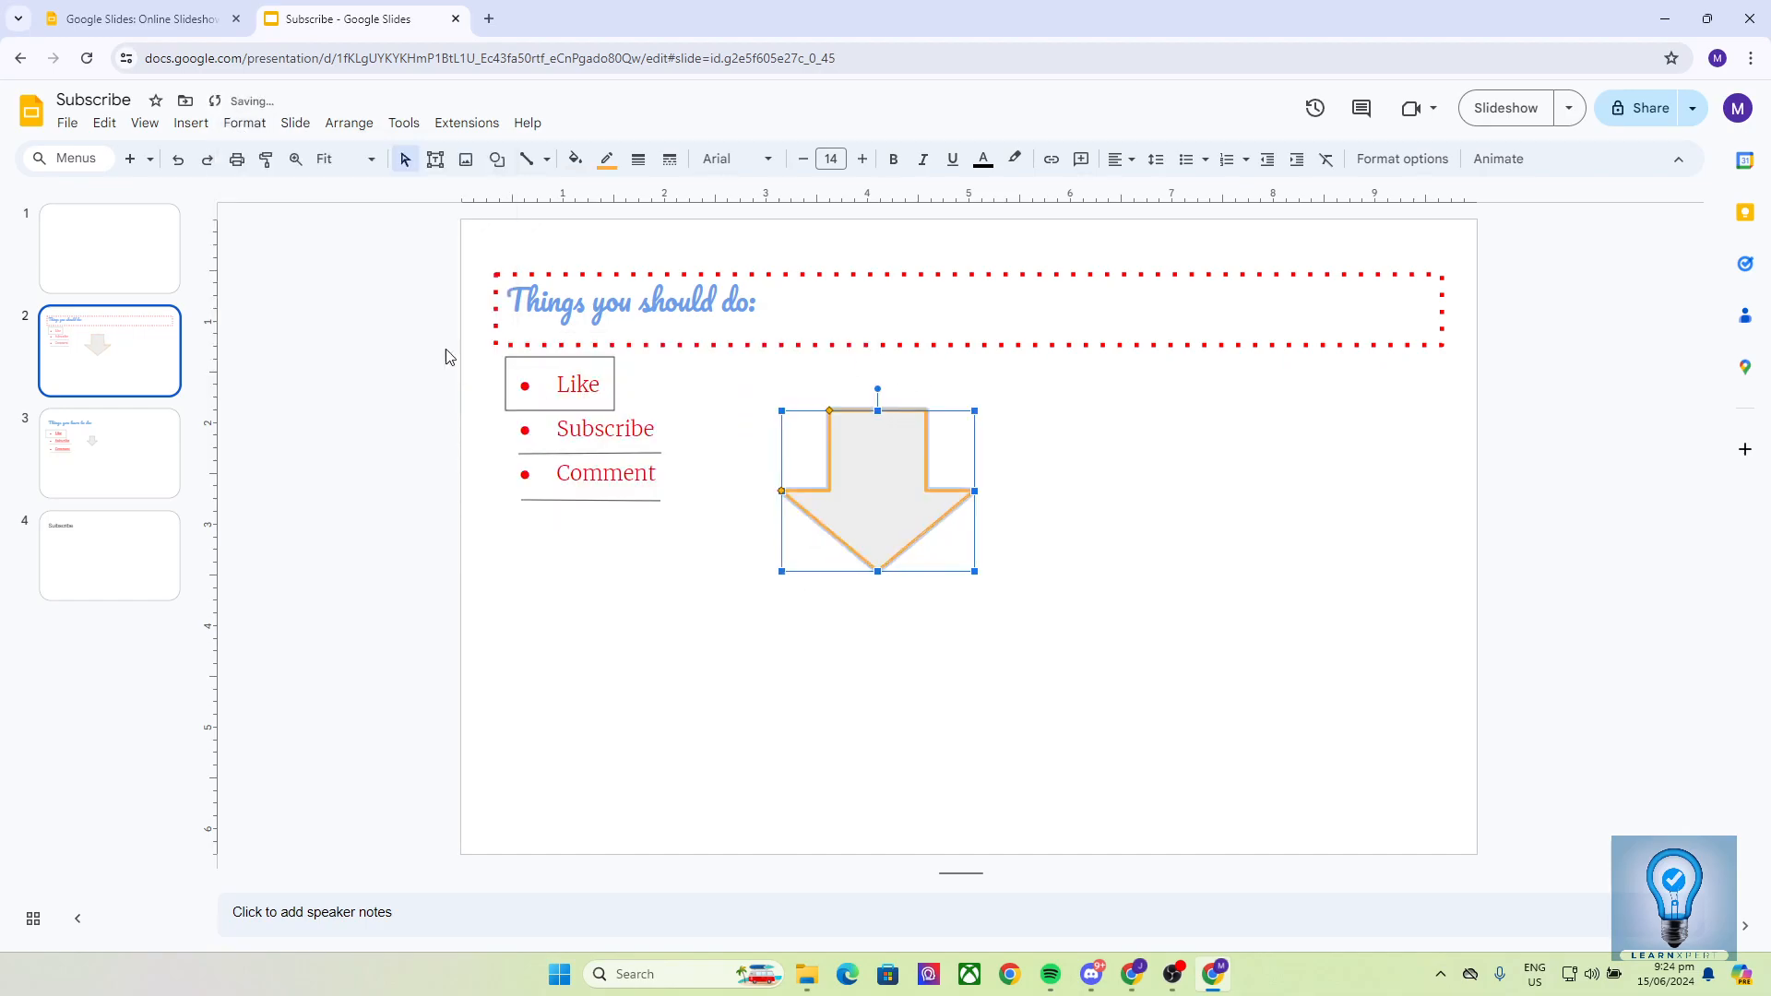
click(245, 122)
mouse_move(480, 349)
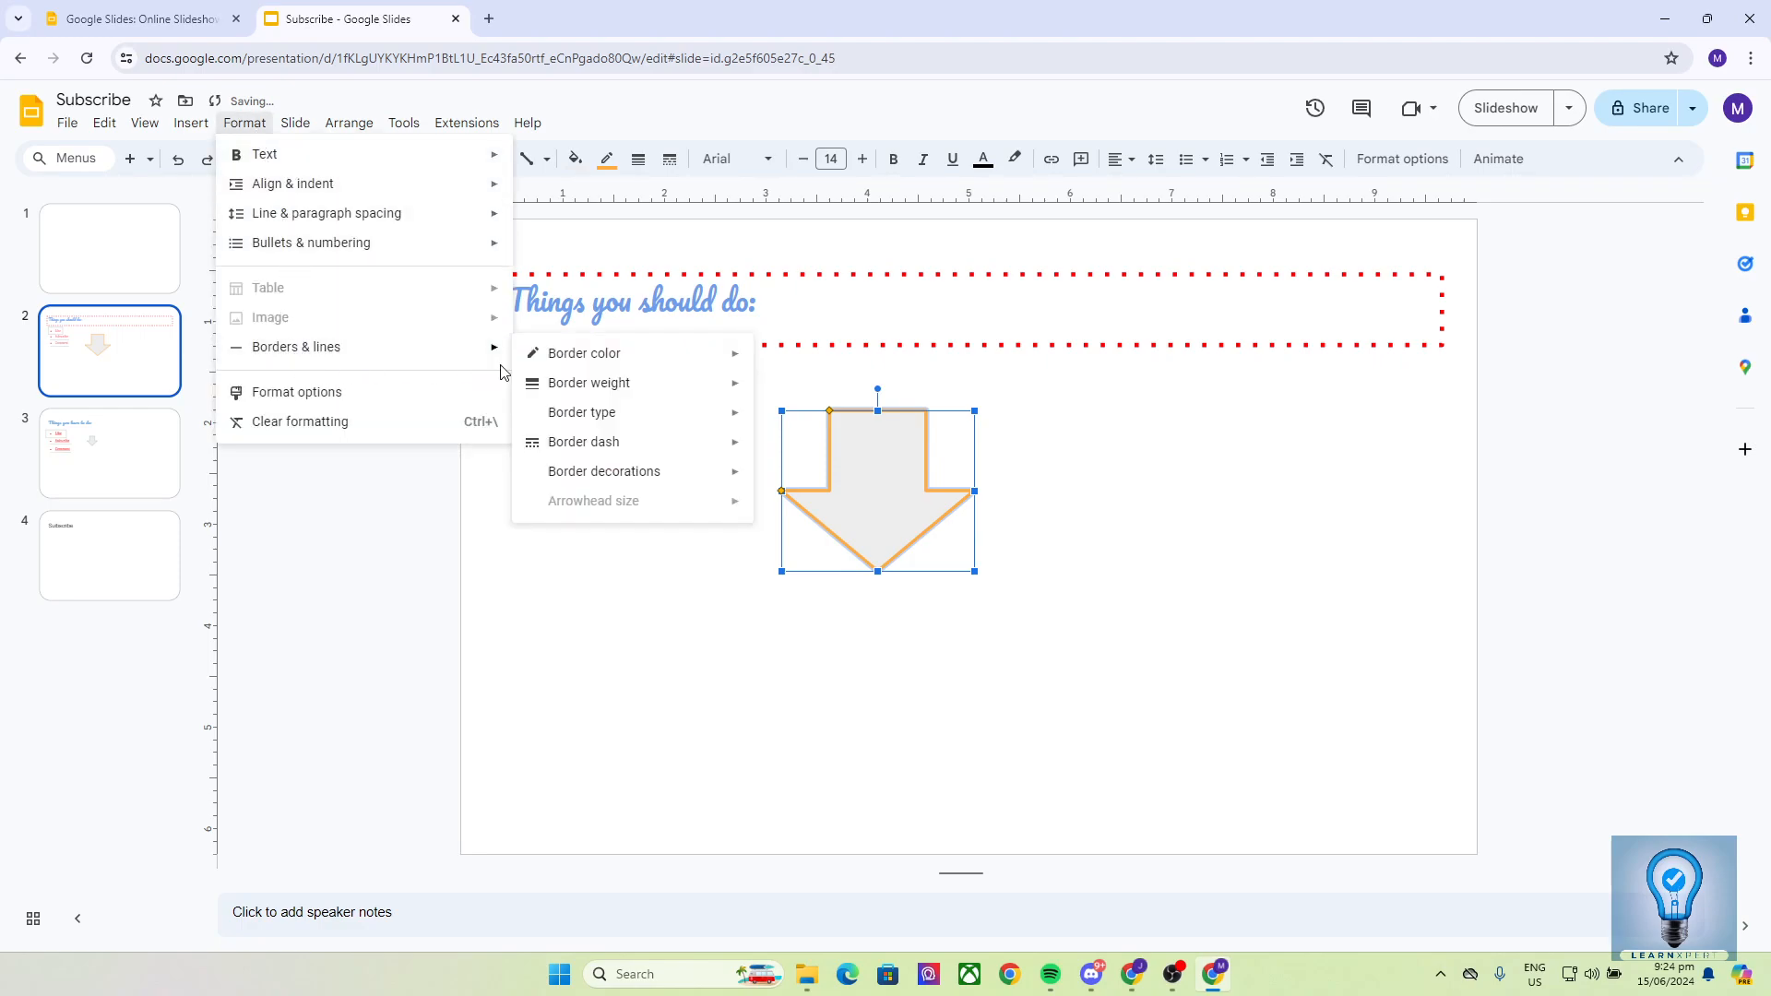
mouse_move(559, 447)
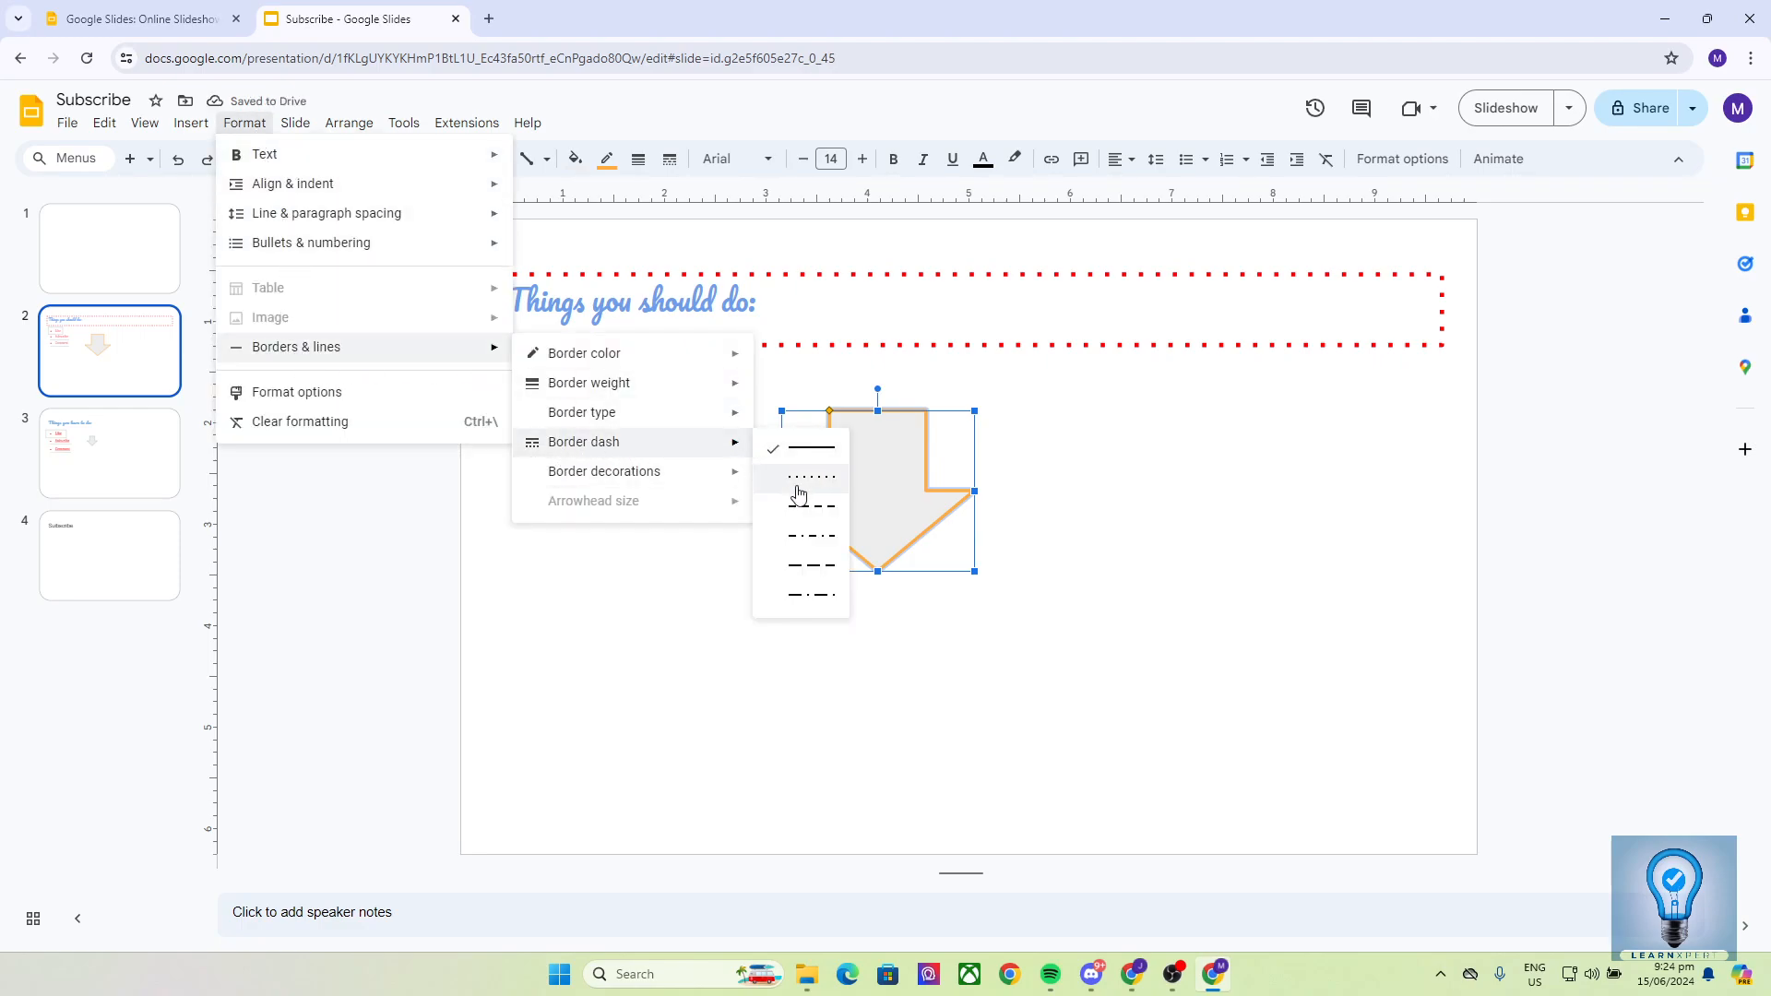
click(801, 596)
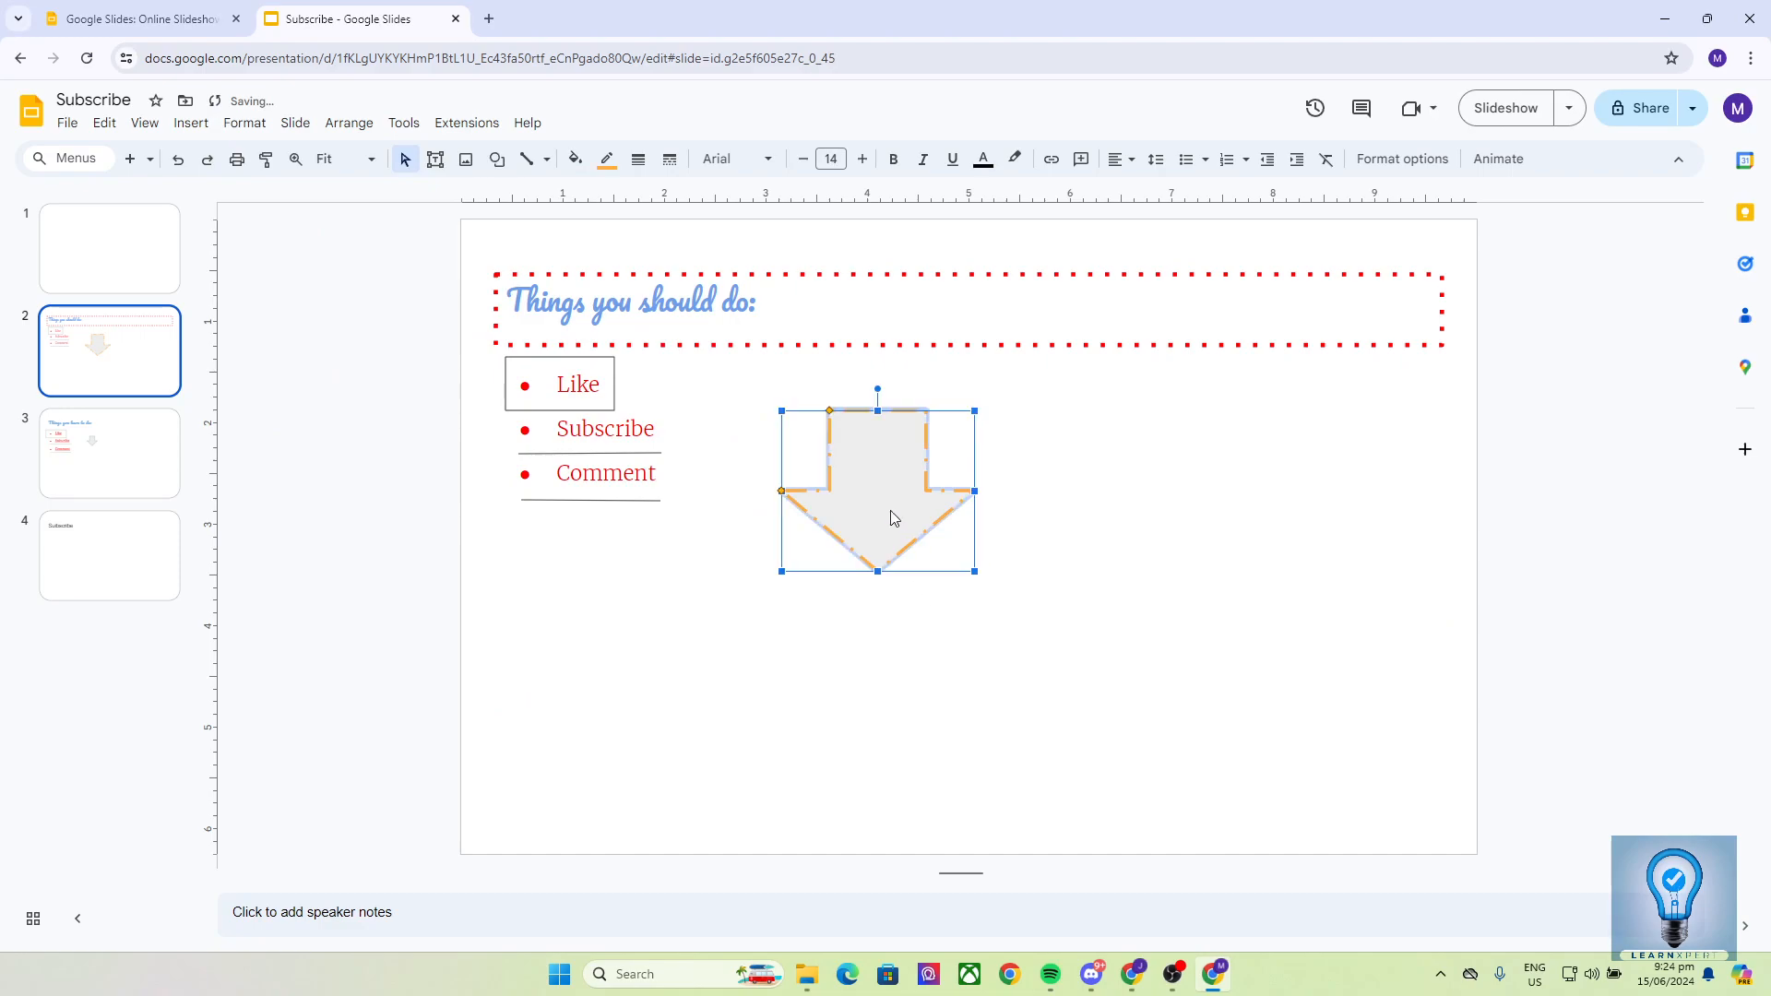
click(242, 126)
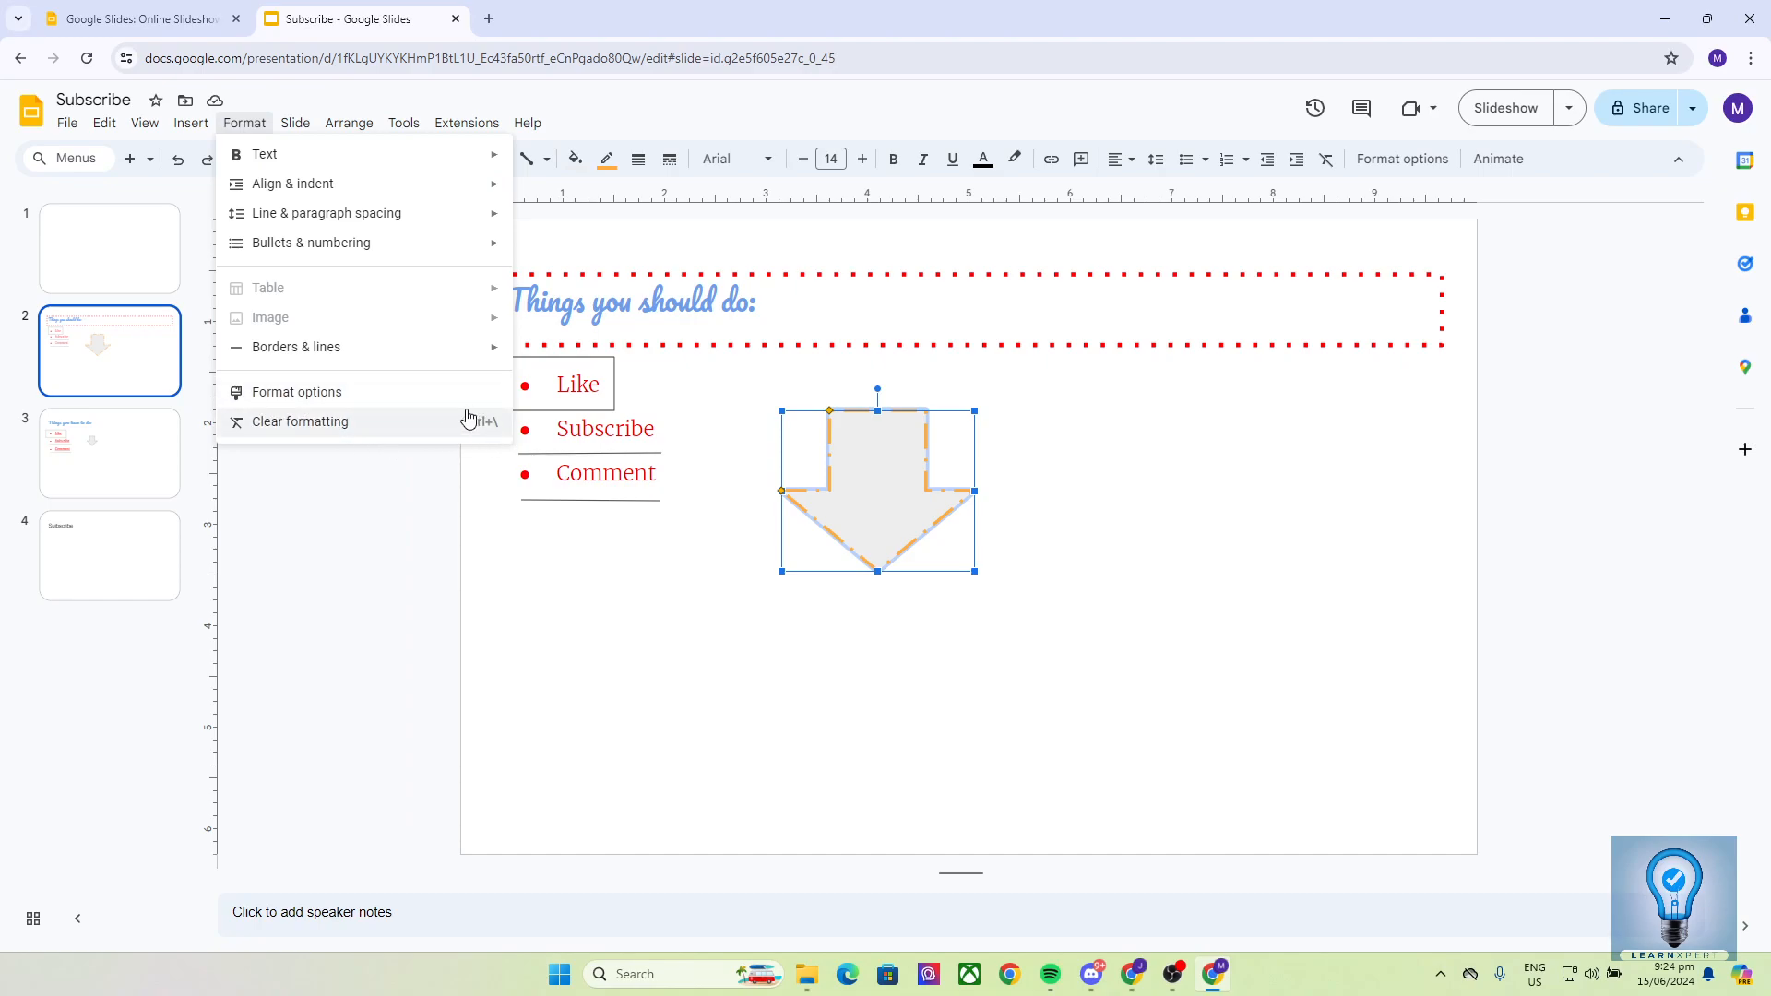
click(319, 422)
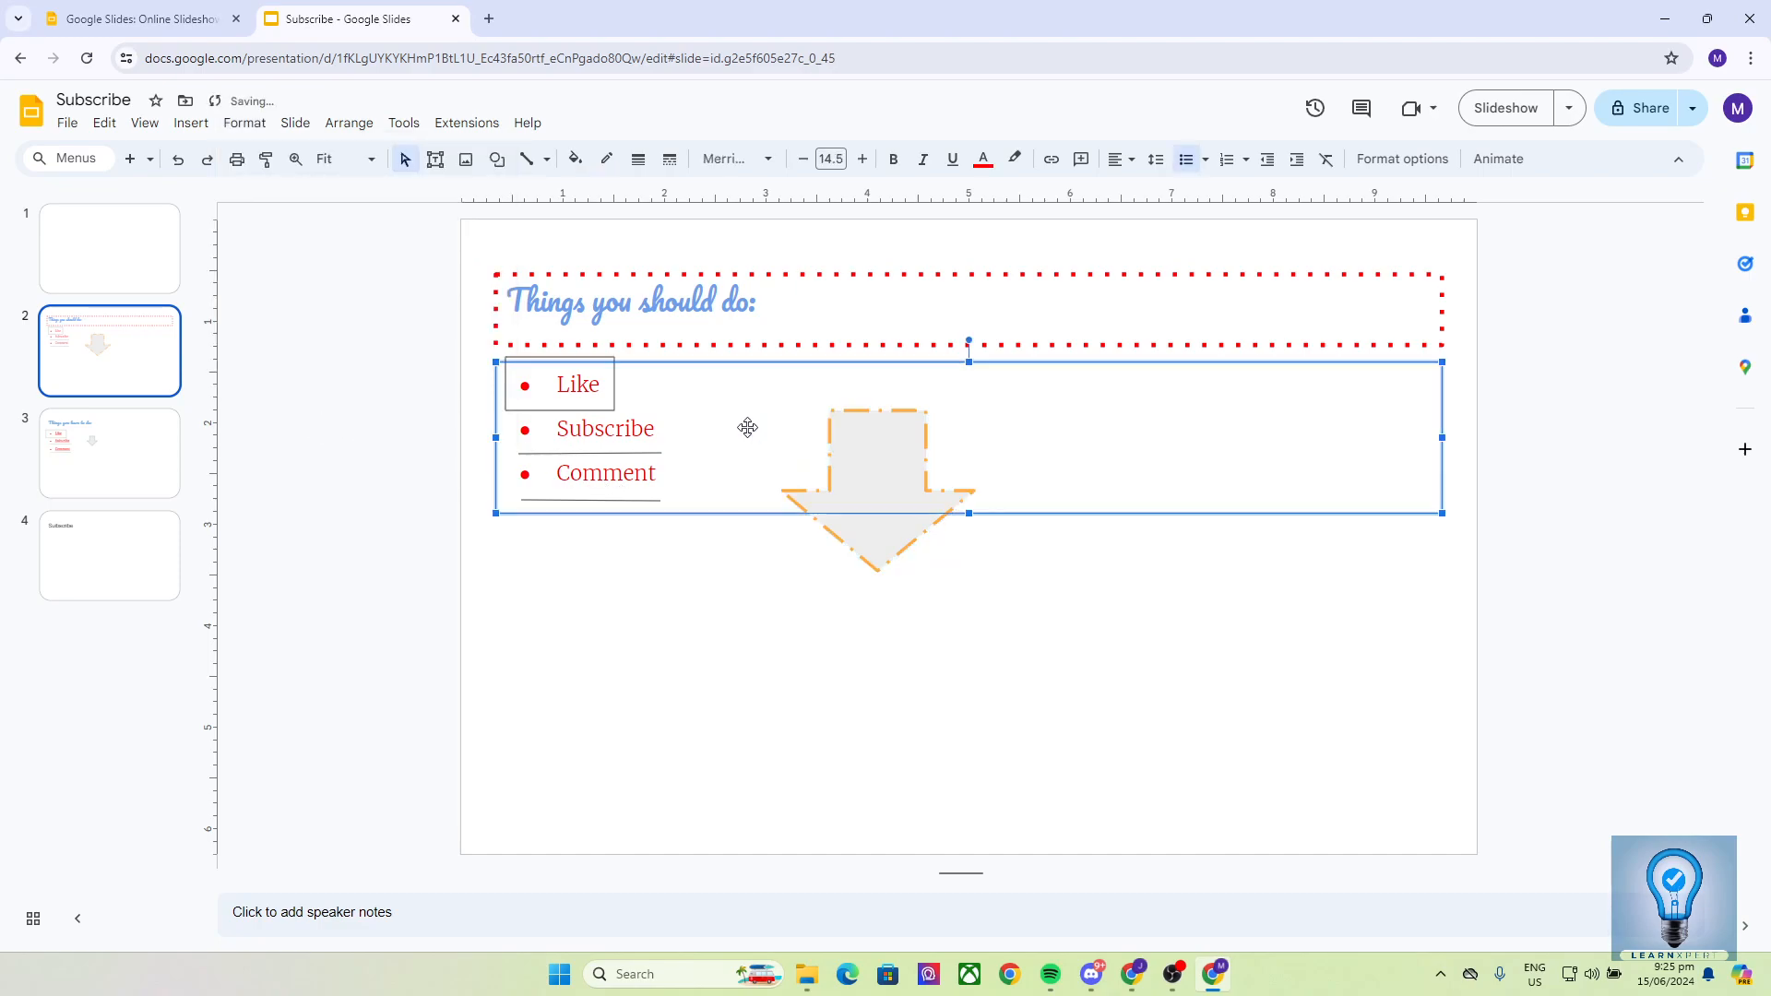
click(671, 312)
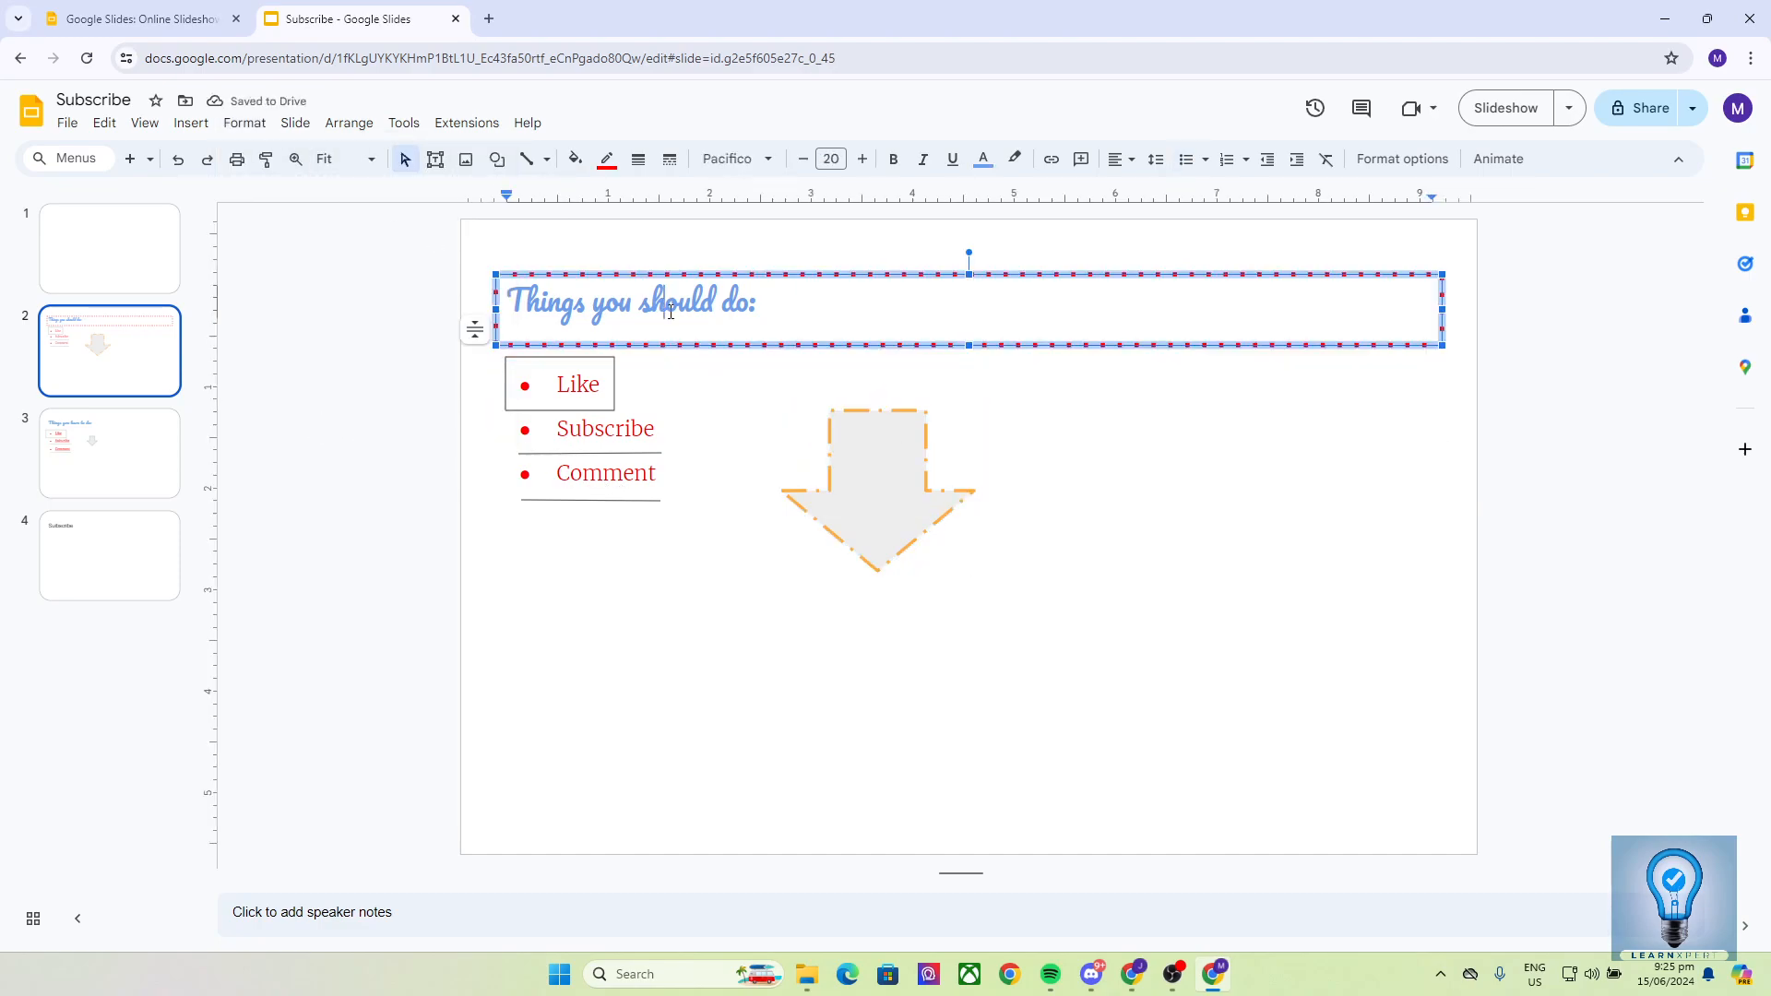
click(245, 123)
click(322, 417)
key(Escape)
click(663, 304)
drag(791, 301, 434, 308)
click(689, 319)
drag(606, 300, 671, 297)
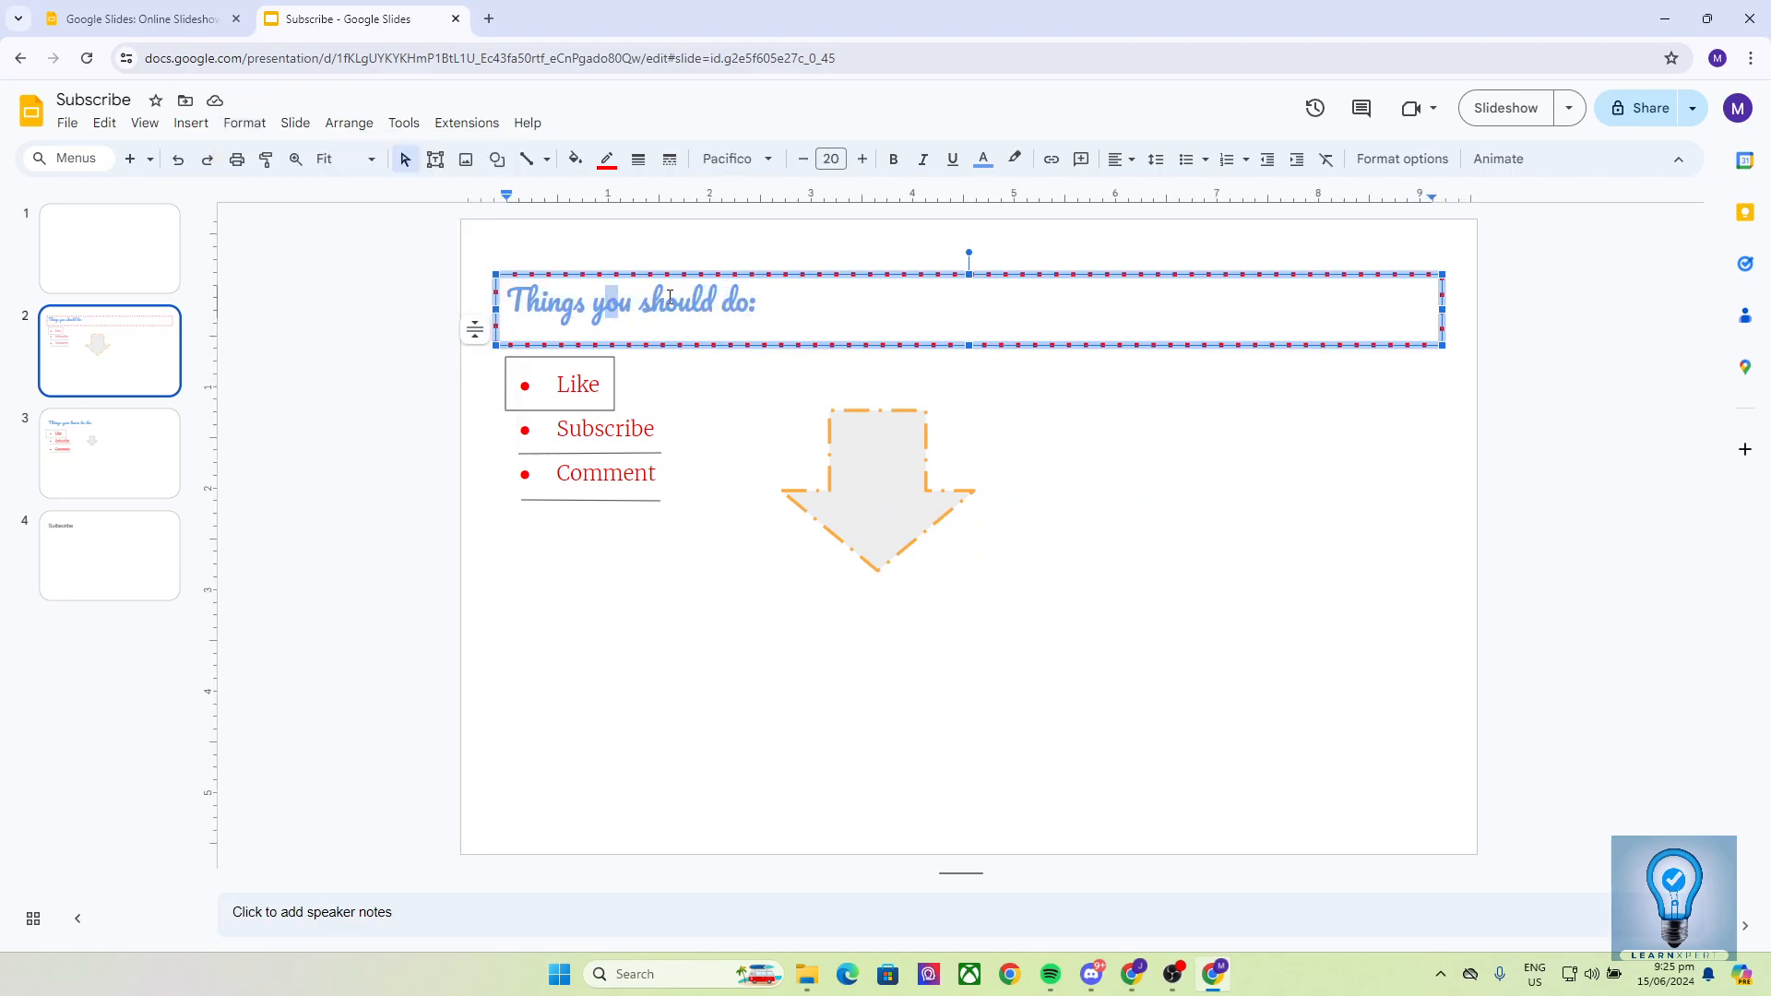
click(729, 409)
click(846, 340)
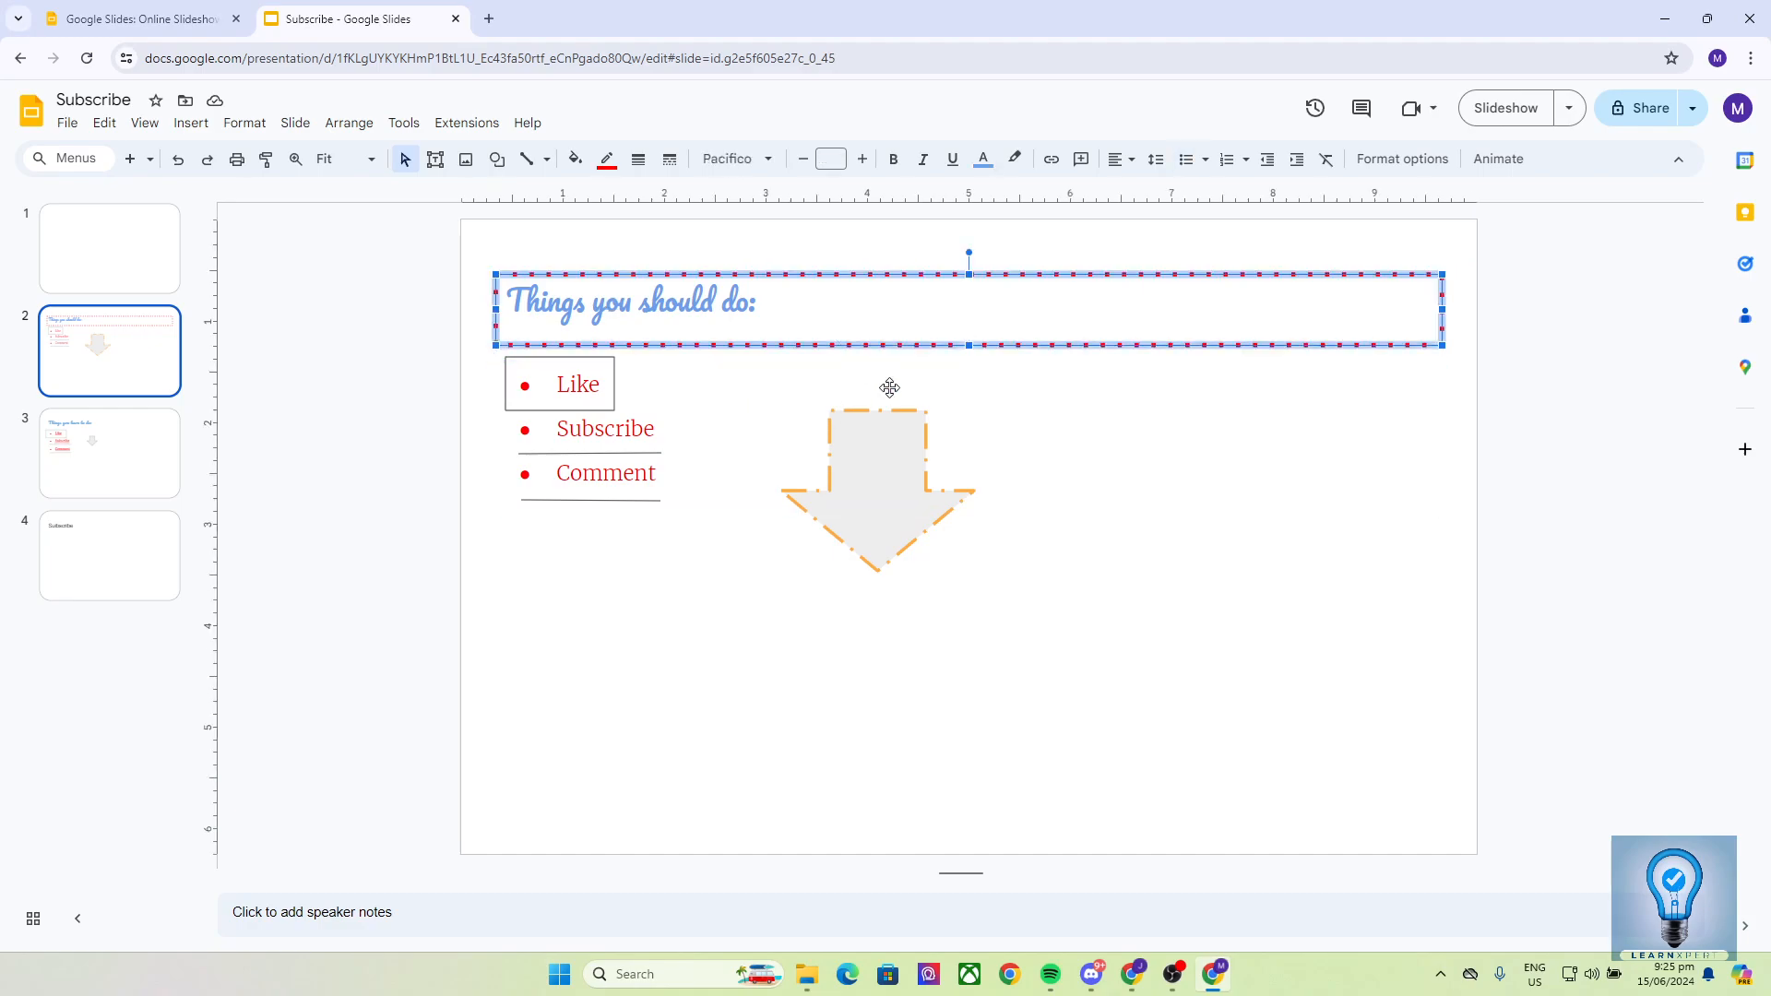